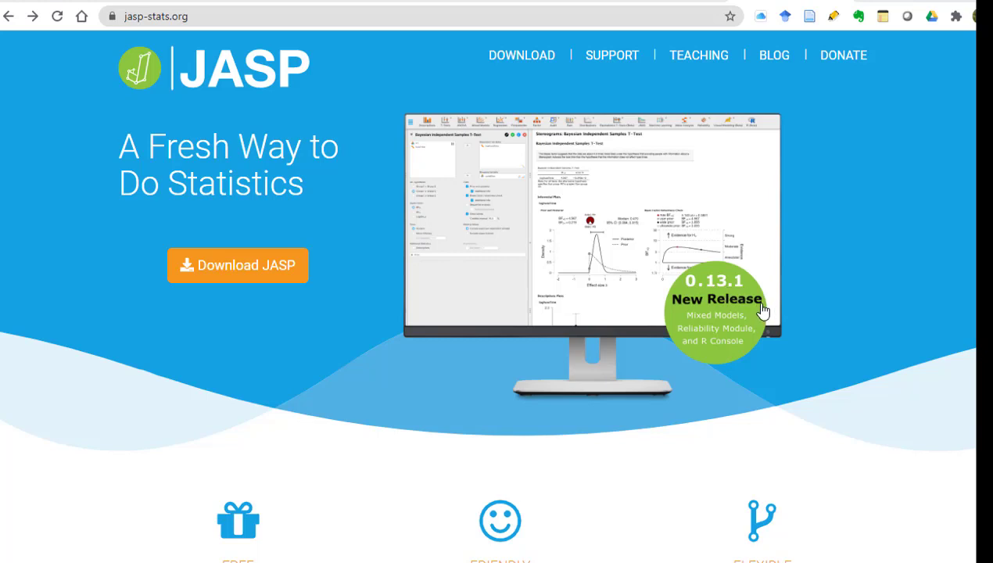
- Go to the JASP download page from the jasp-stats.org home page
click(254, 271)
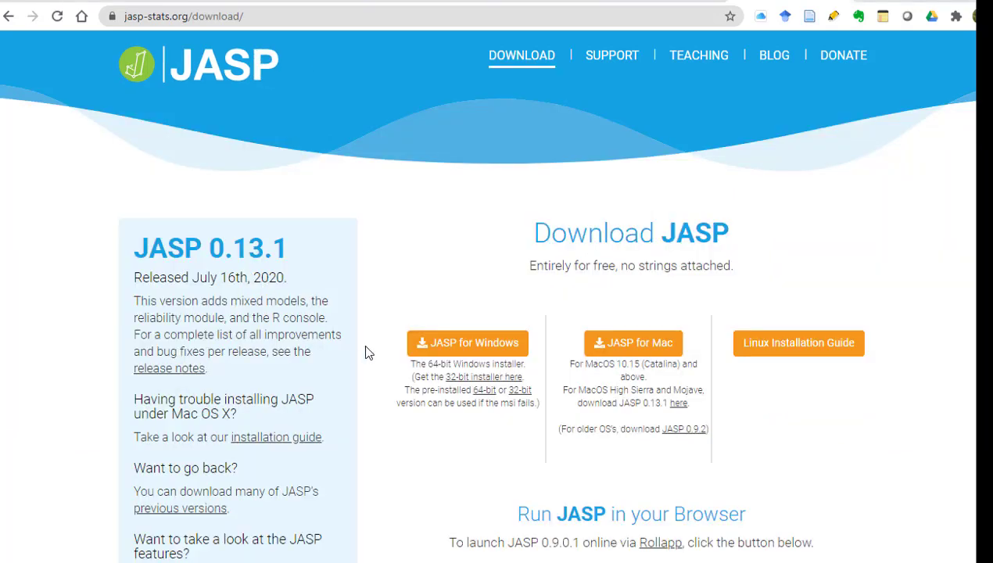
- Scroll down the JASP 0.13.1 download page, then switch back to the JASP window
scroll(368, 350, down, 1)
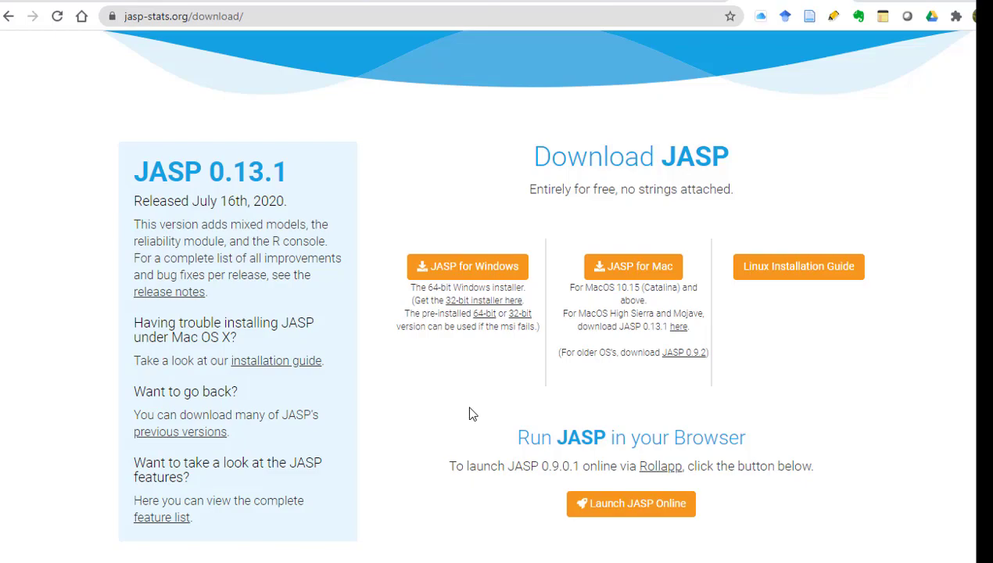
key(alt+Tab)
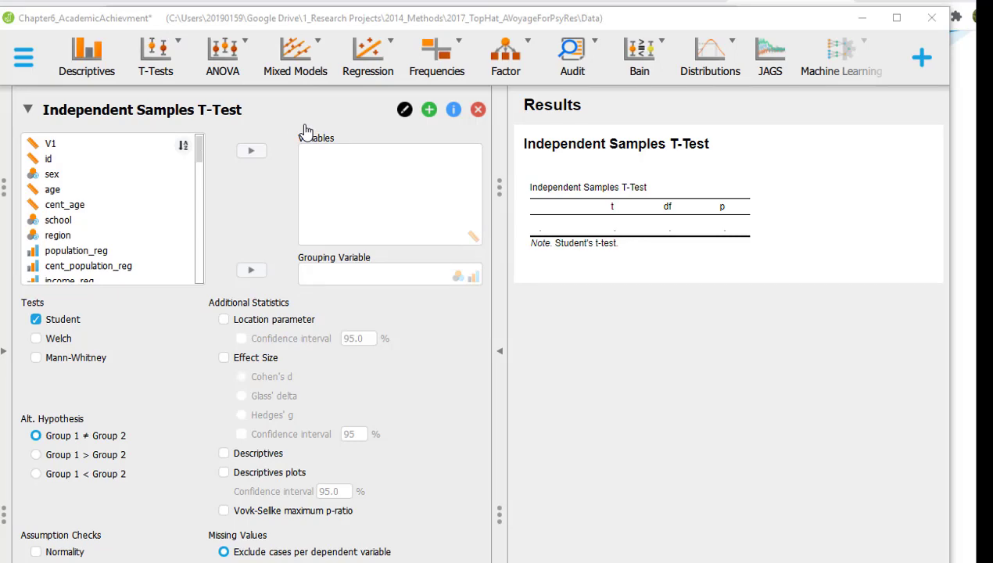
click(921, 62)
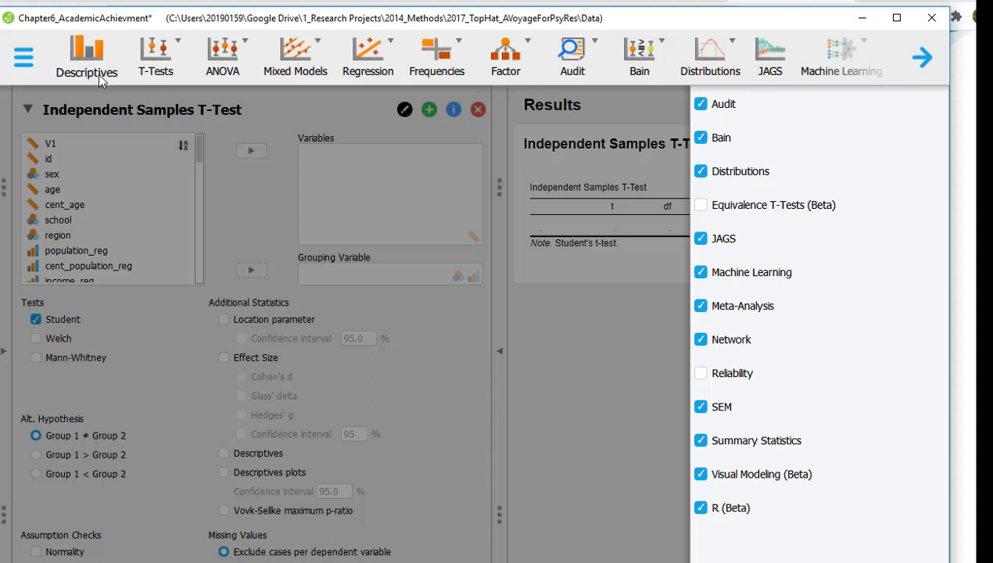
click(924, 61)
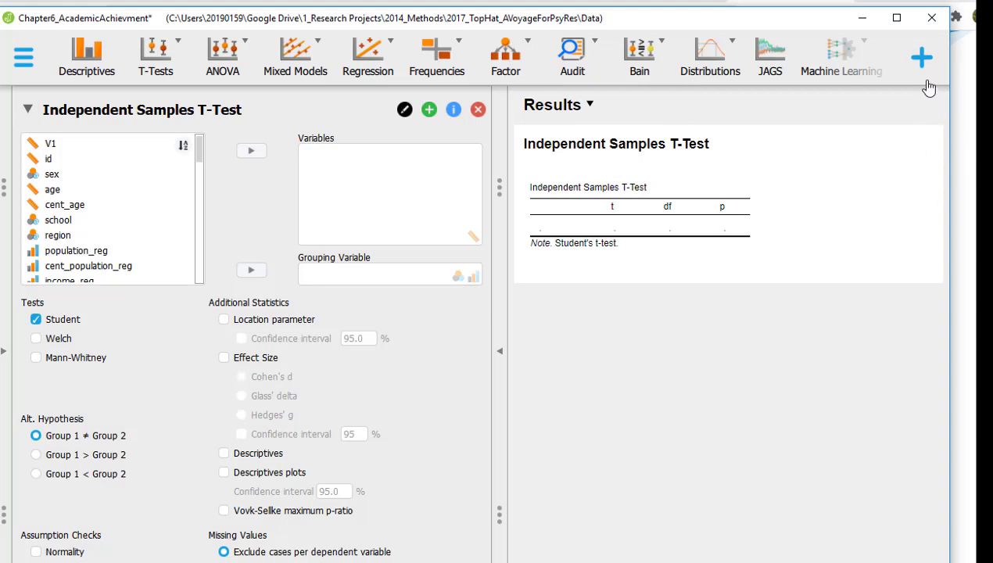
click(924, 61)
- In JASP's Open menu, check Recent Files, then browse the Data Library's example folders
click(23, 60)
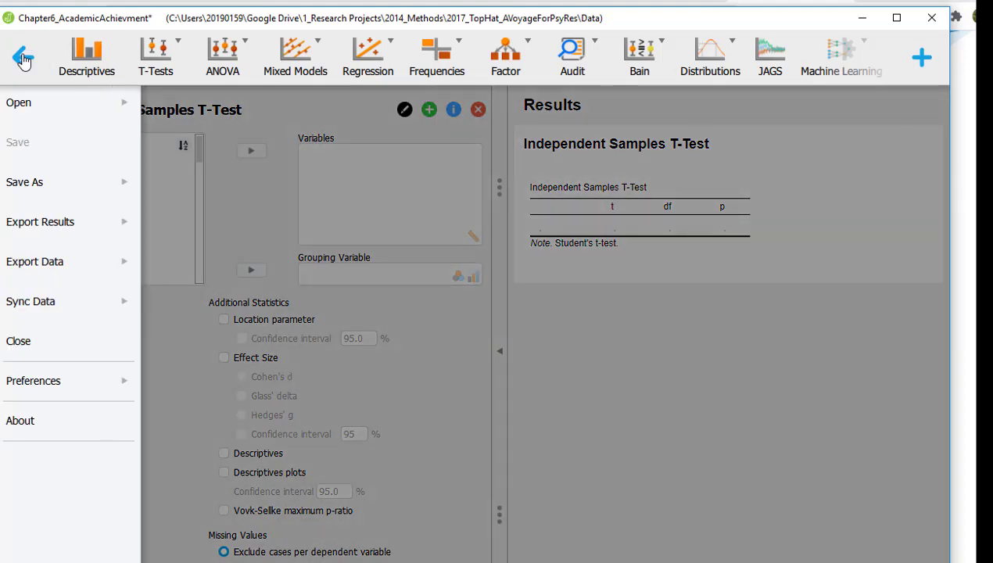
click(26, 111)
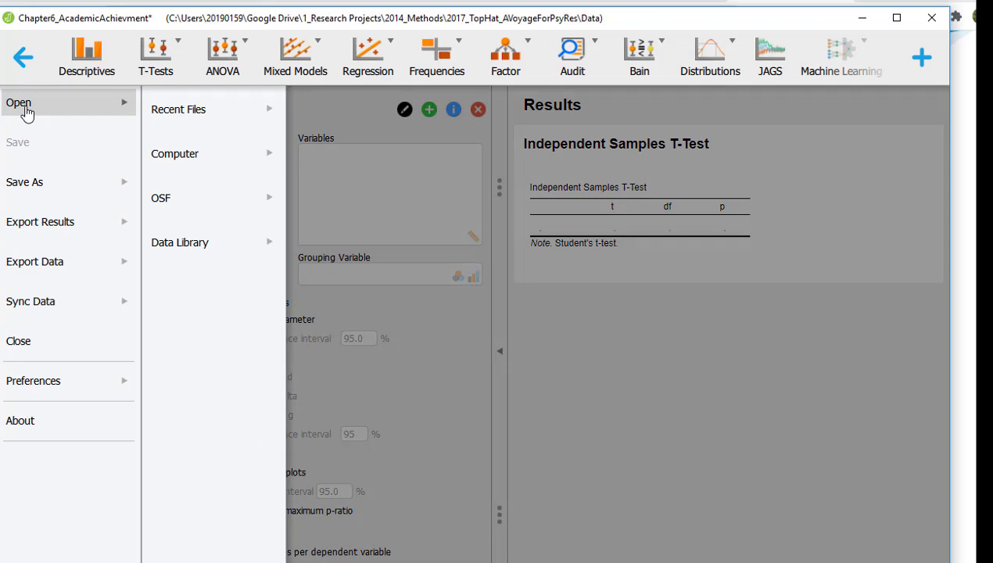
click(180, 112)
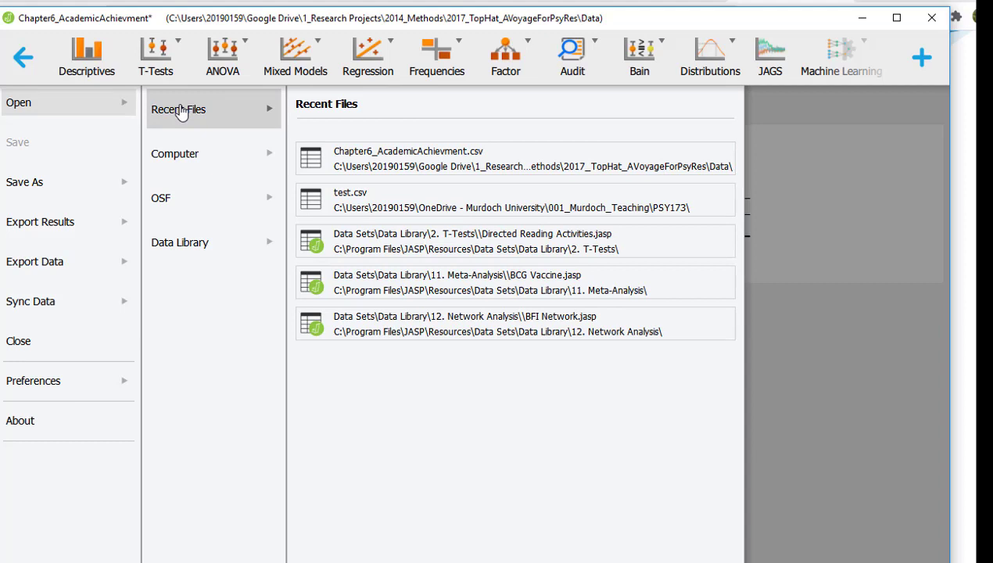
click(219, 243)
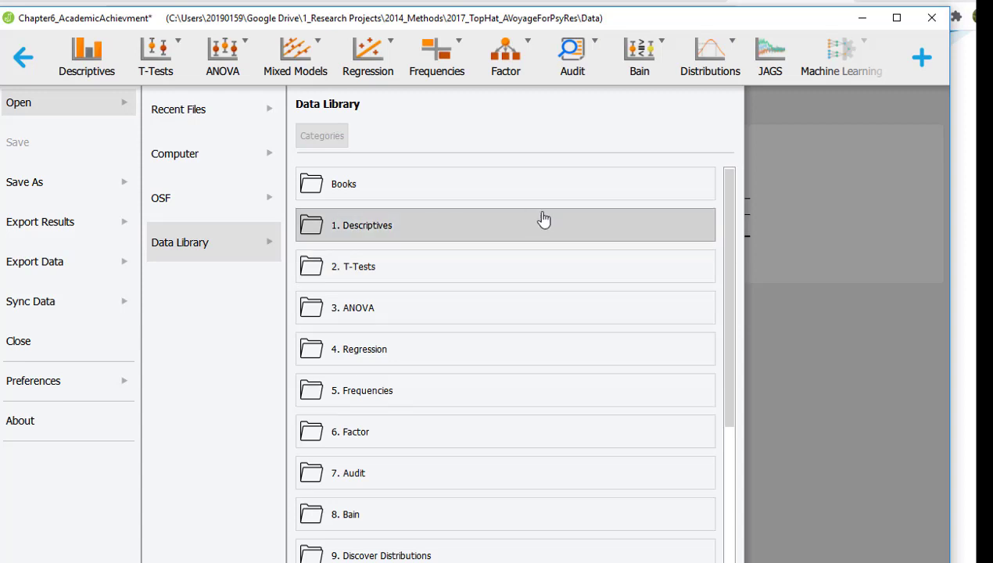
scroll(547, 243, down, 6)
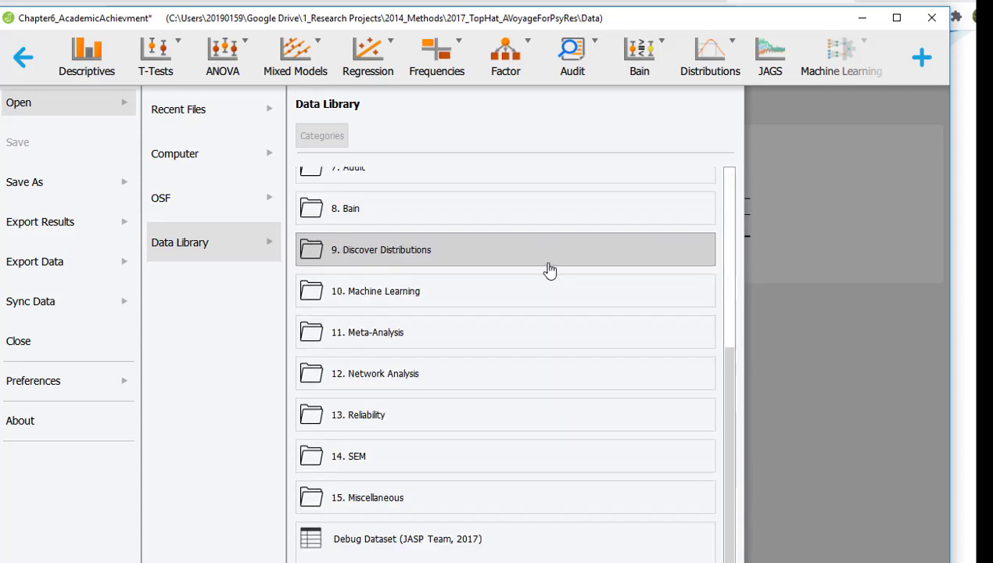
scroll(565, 339, up, 4)
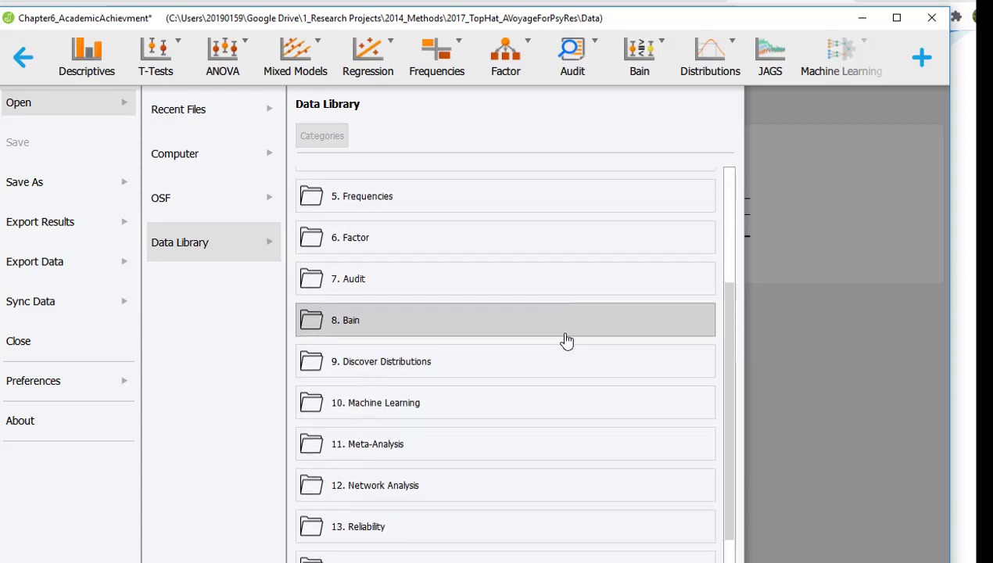
scroll(566, 339, up, 3)
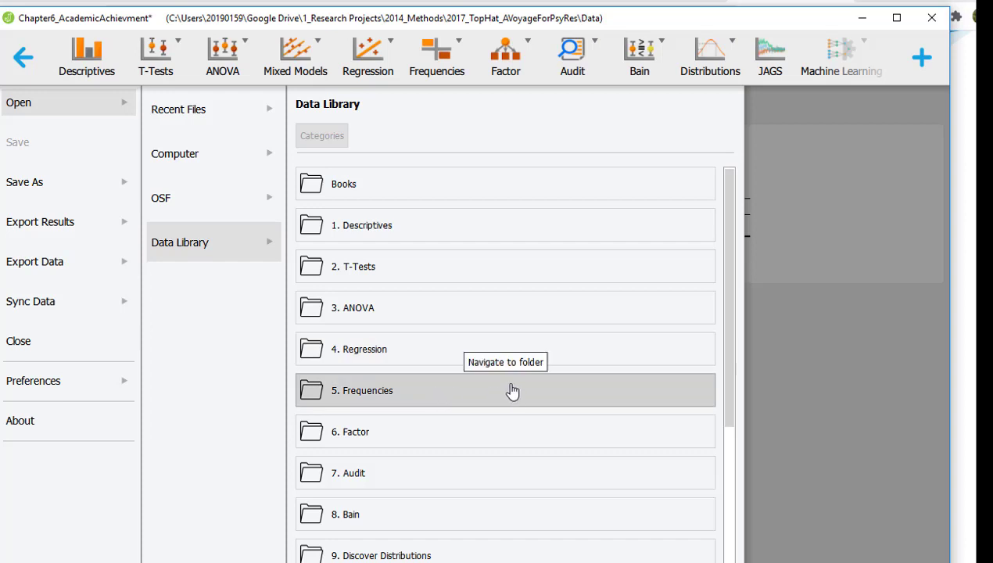
- Look through the 4. Regression example datasets, then view the OSF and Computer open options
scroll(512, 391, down, 5)
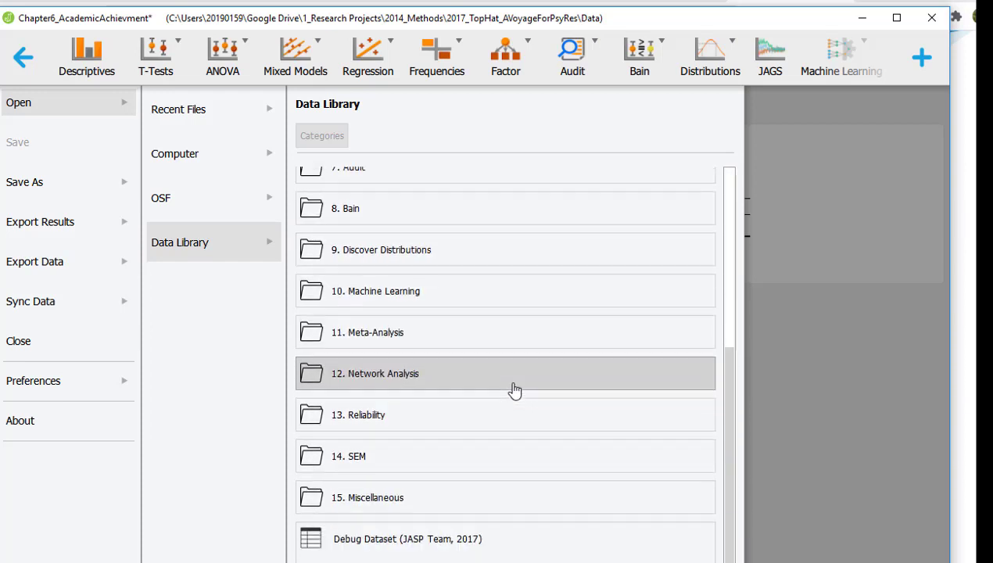
scroll(497, 381, up, 5)
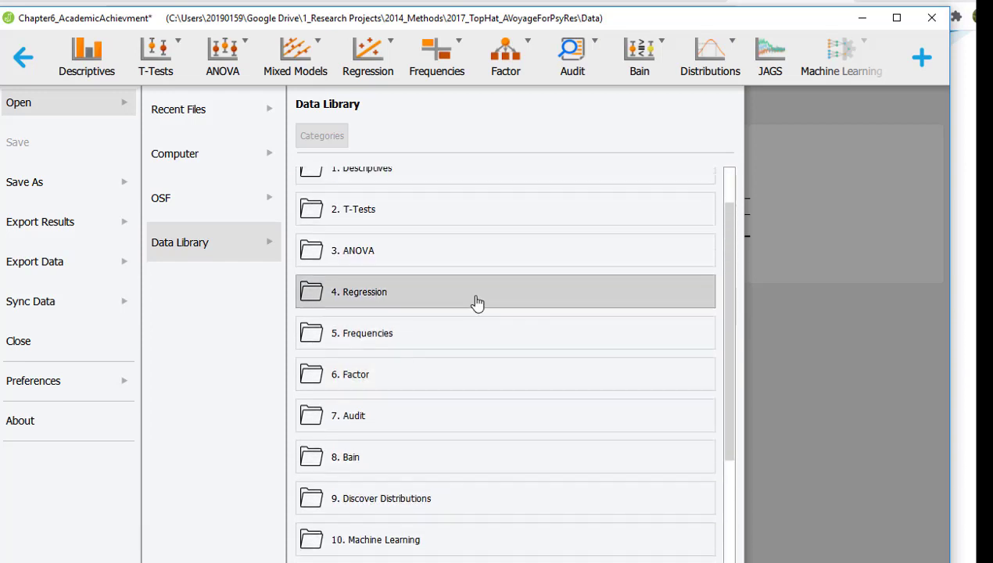
click(477, 303)
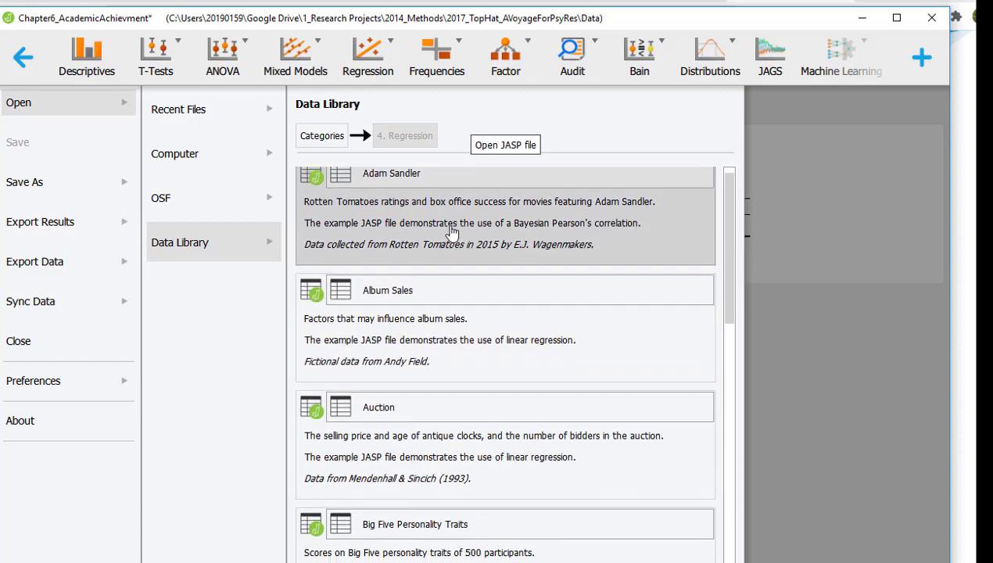
scroll(451, 234, down, 3)
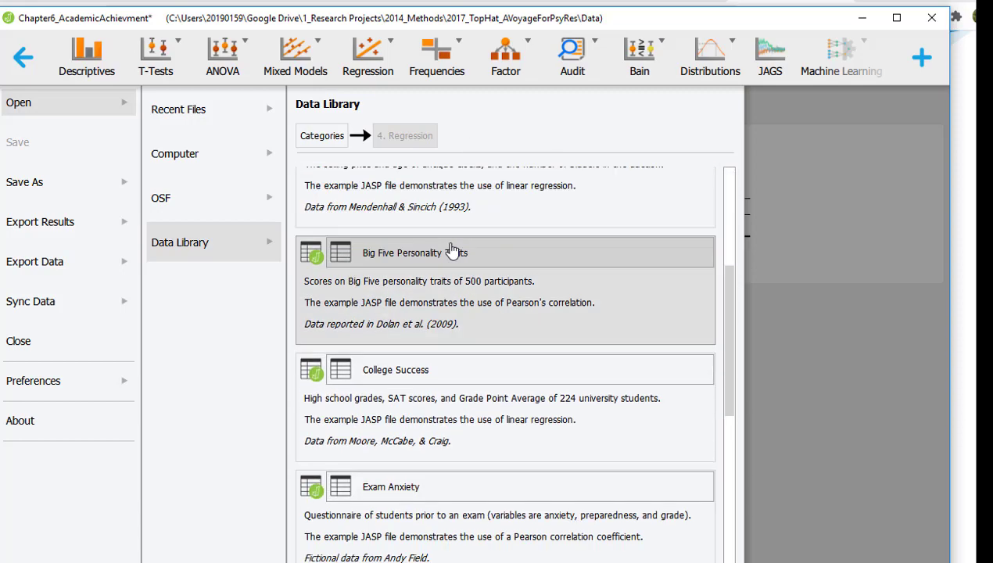
scroll(451, 249, down, 6)
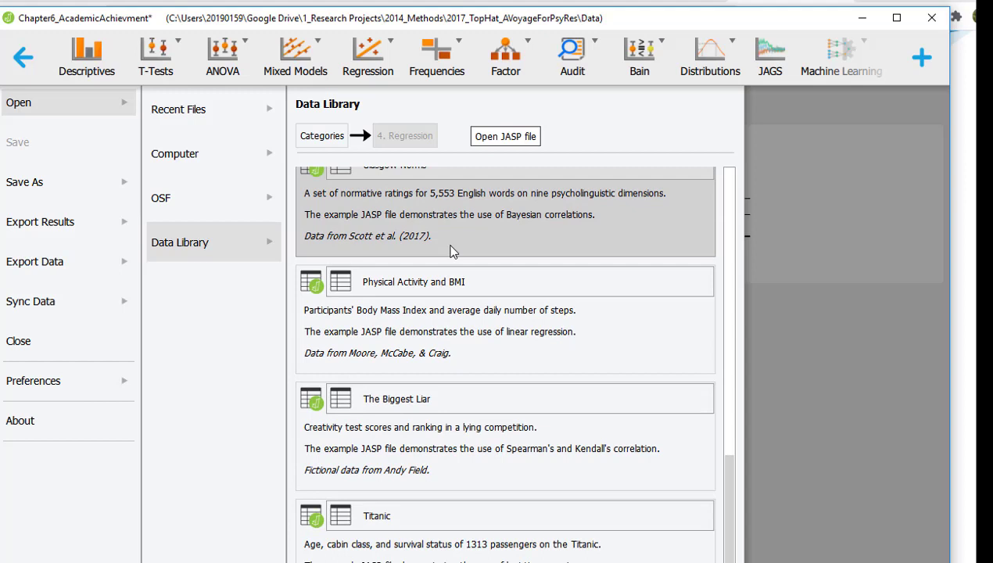
click(178, 197)
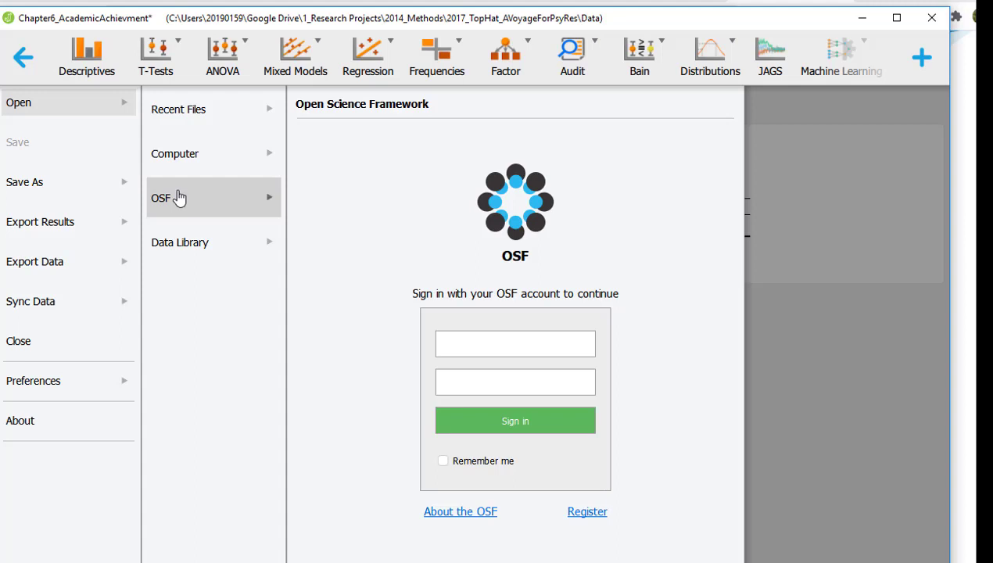
click(187, 160)
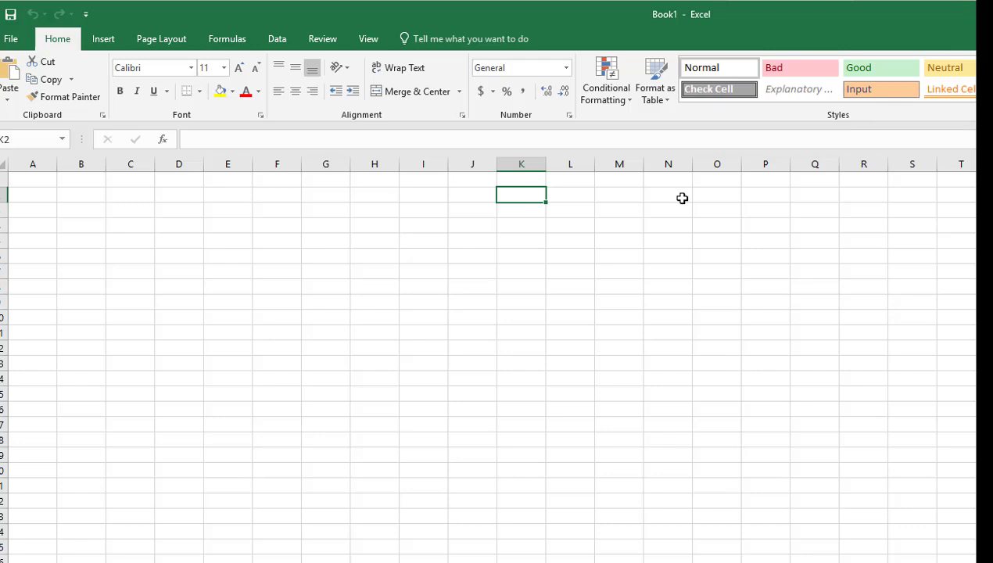
- Enter a 'group' column in A1:A7 with codes 0, 0, 0, 1, 1, 1
click(43, 179)
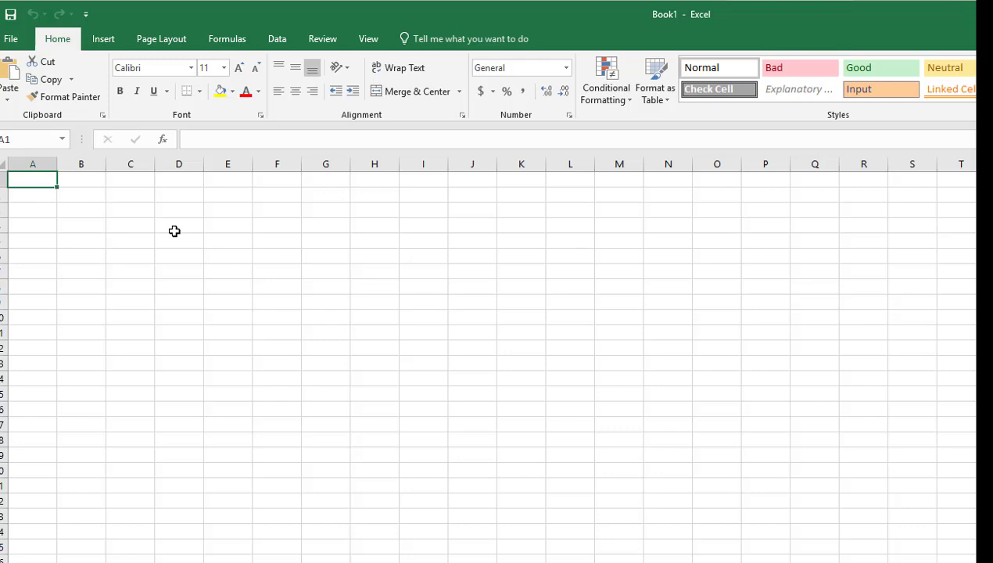
text(group)
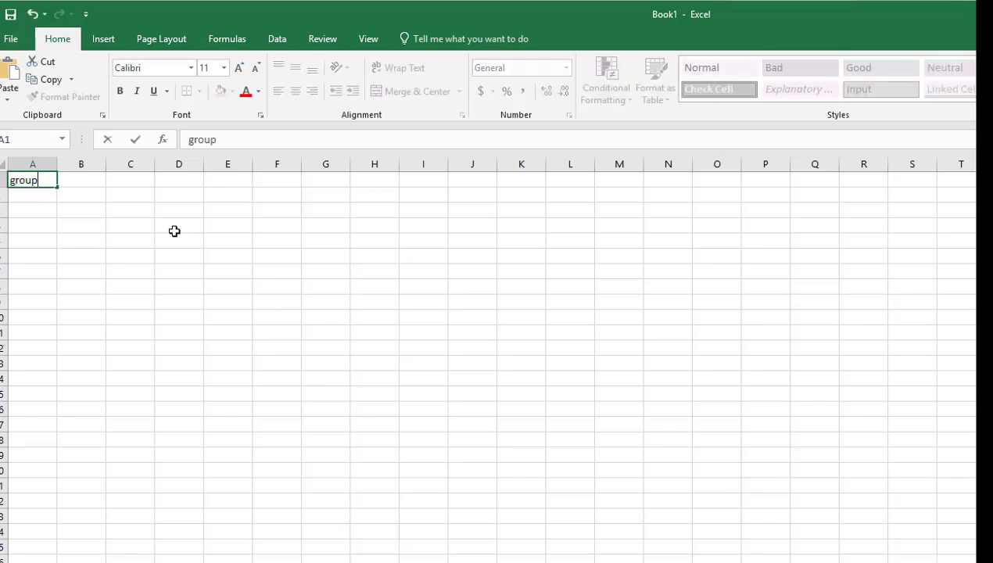
key(Return)
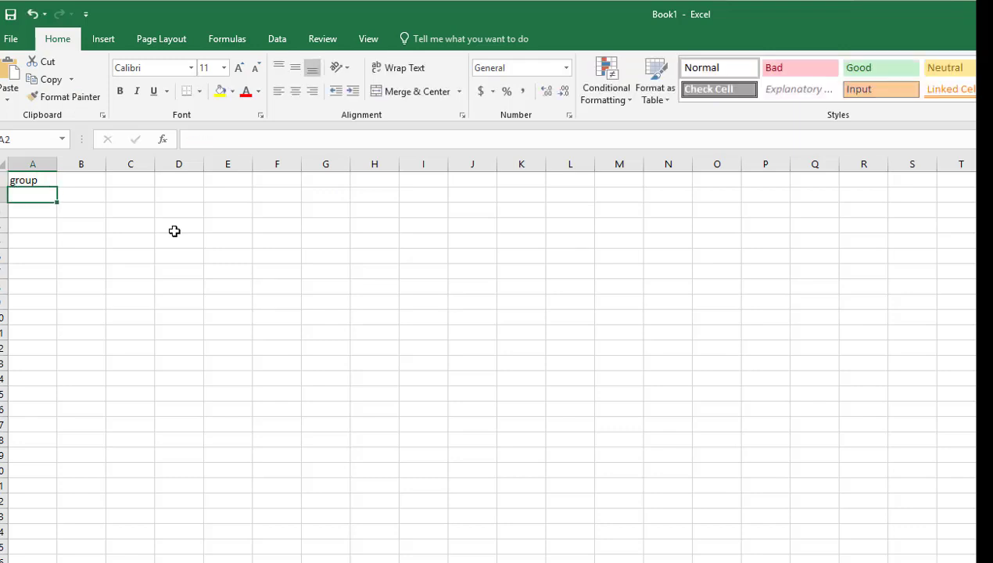
text(0)
key(Return)
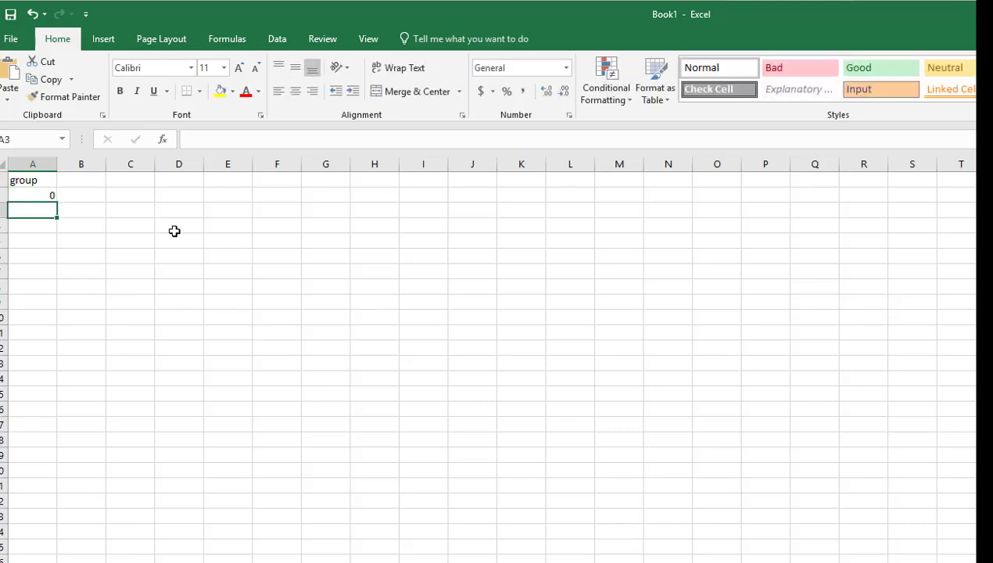
text(0)
key(Return)
text(0)
key(Return)
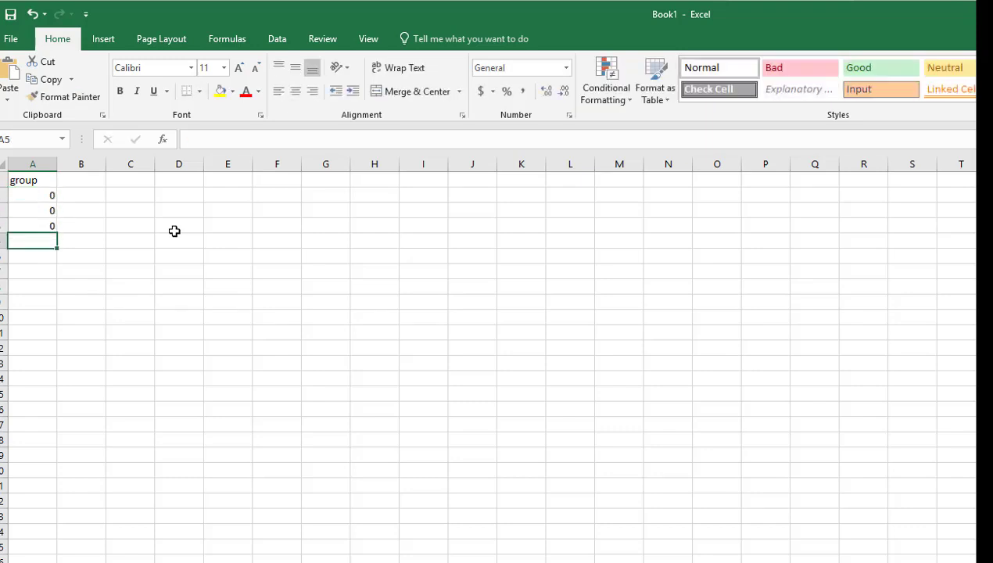
text(1)
key(Return)
text(1)
key(Return)
text(1)
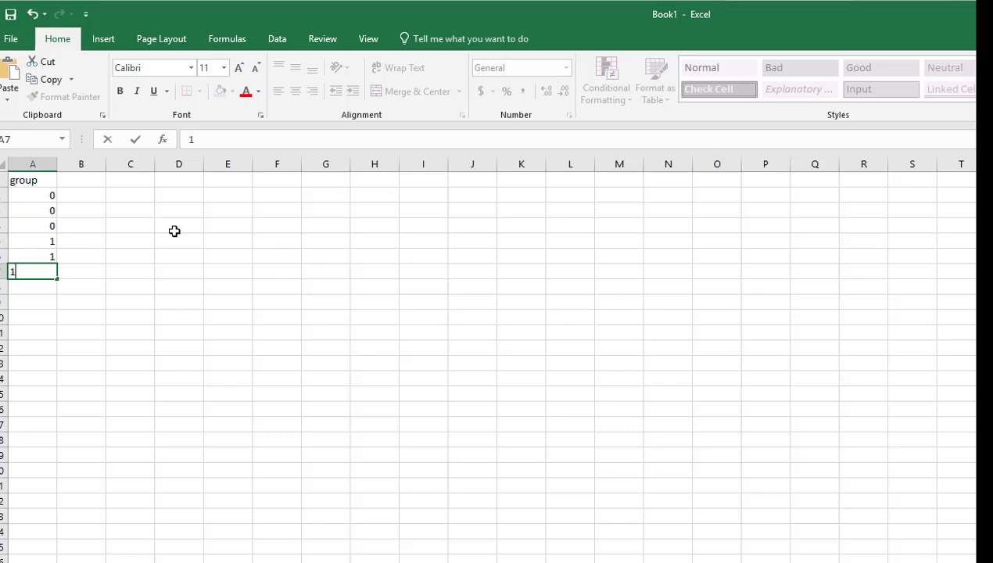
key(Return)
- Add an 'RT' column in B1:B7 with values 250, 300, 280, 200, 250, 345
key(Right)
key(Right)
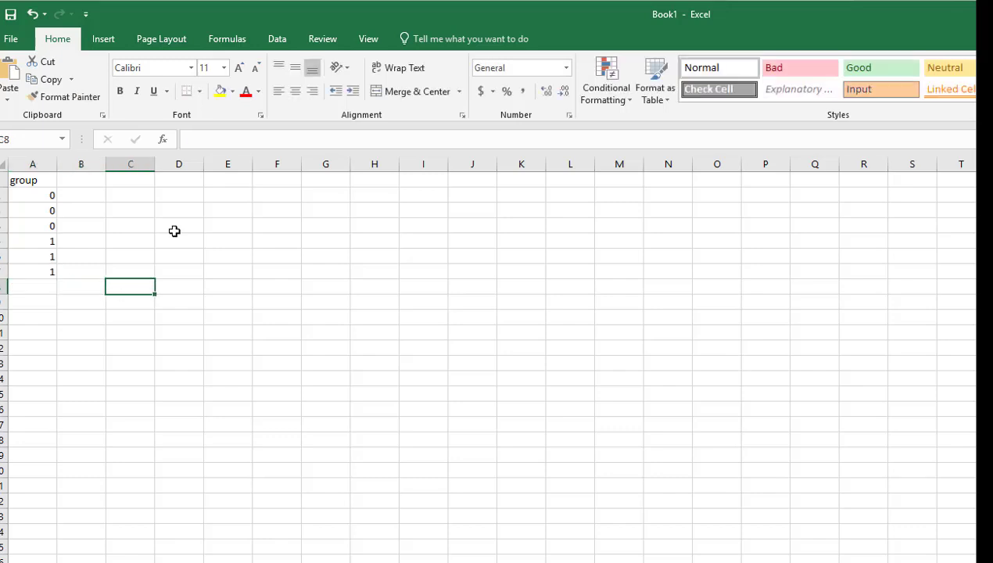
key(Left)
key(Up)
key(Up)
key(Up)
key(Up)
key(Up)
key(Up)
key(Up)
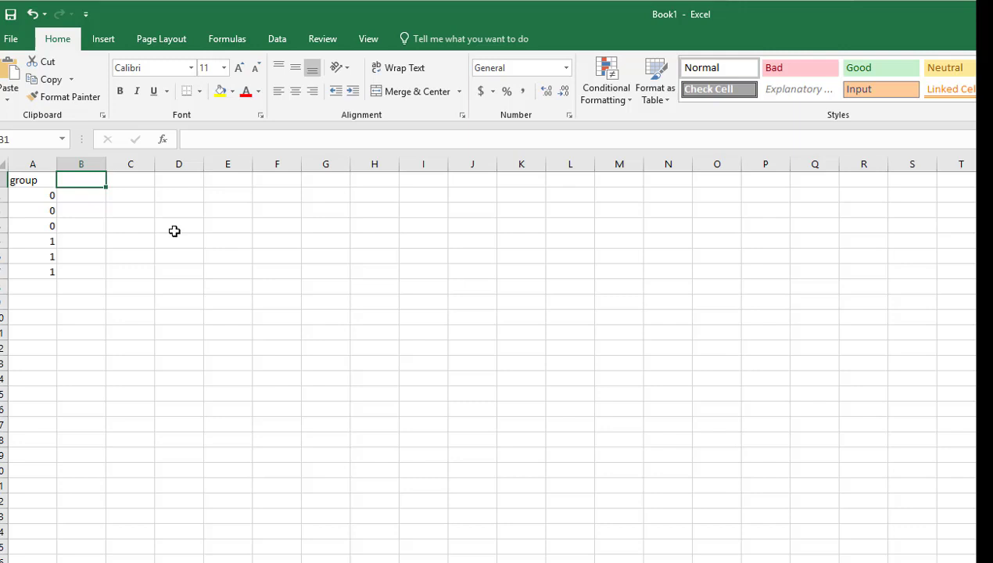
text(RT)
key(Return)
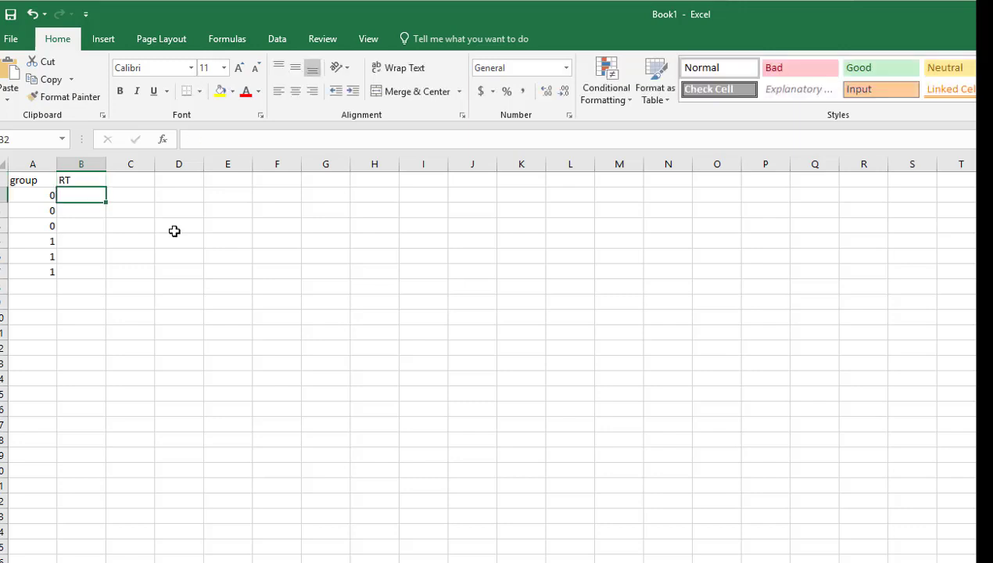
text(250)
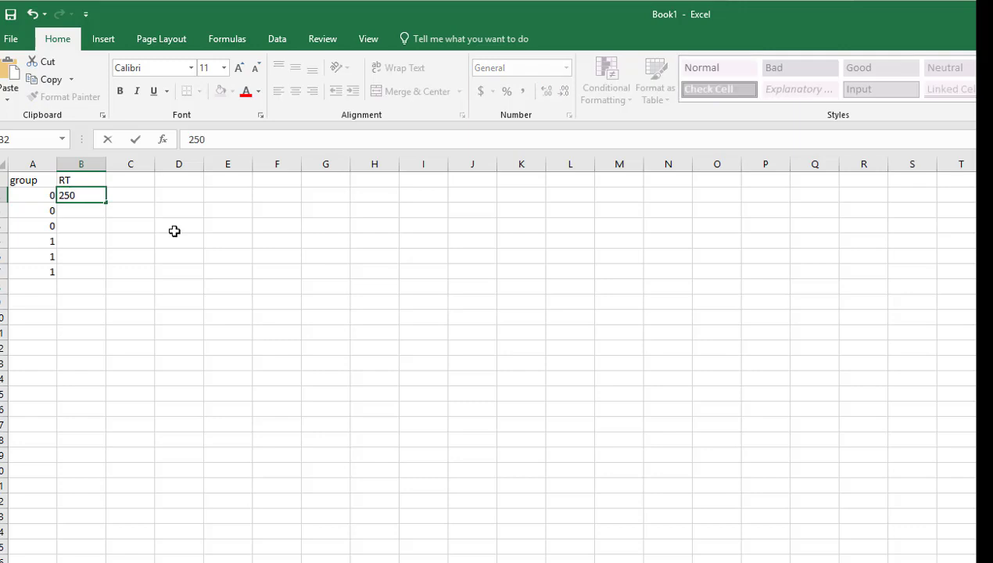
key(Return)
text(3)
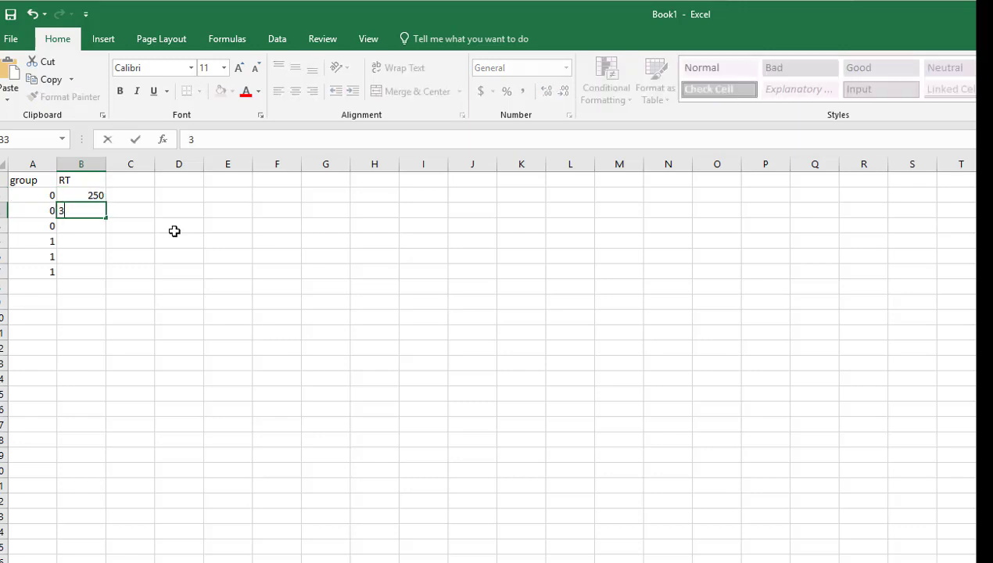
text(00)
key(Return)
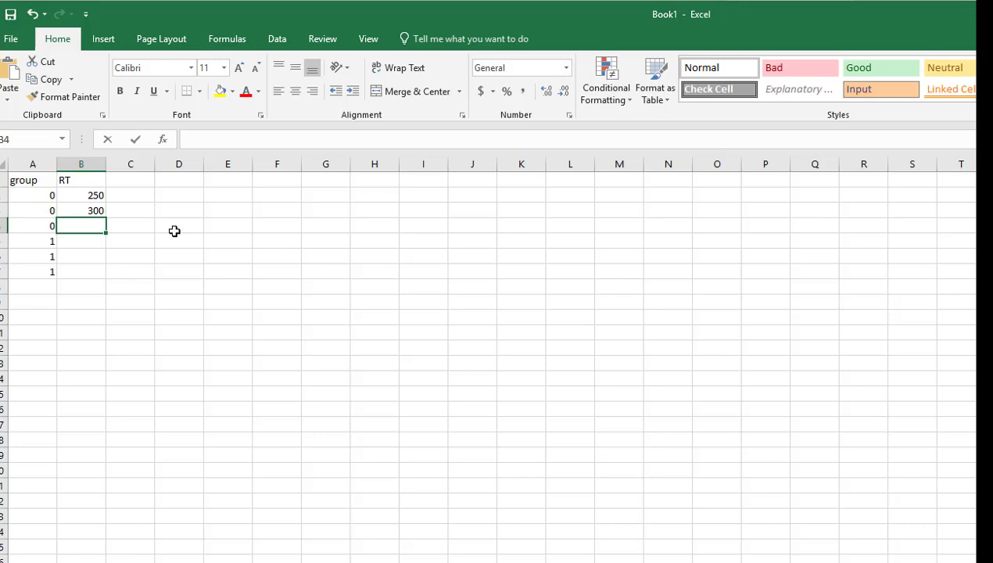
text(280)
key(Return)
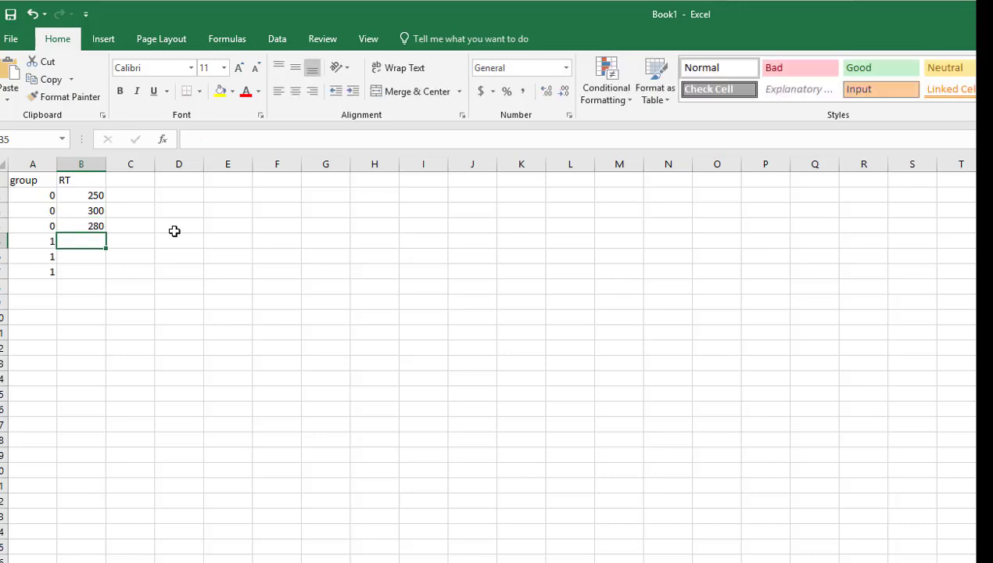
text(200)
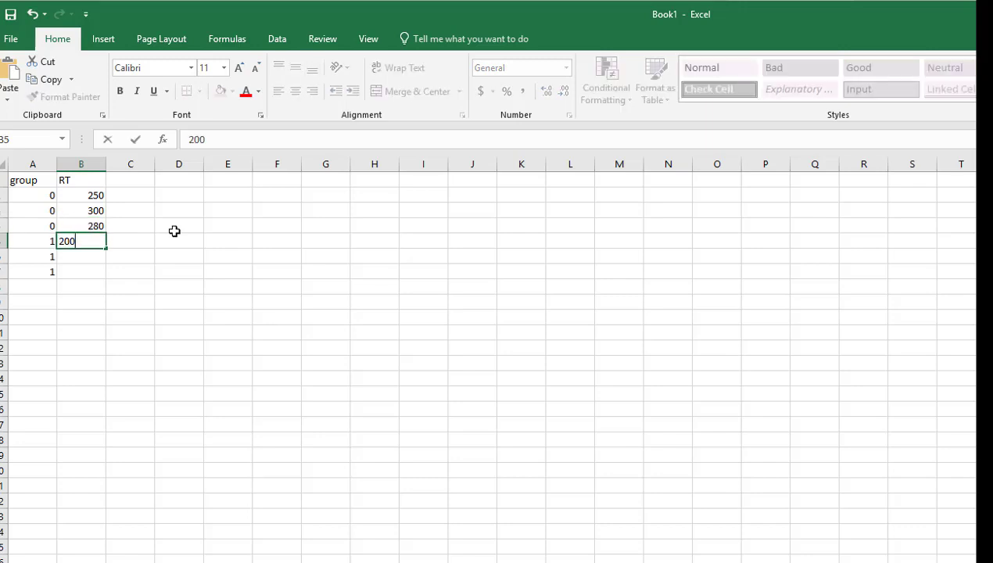
key(Return)
text(250)
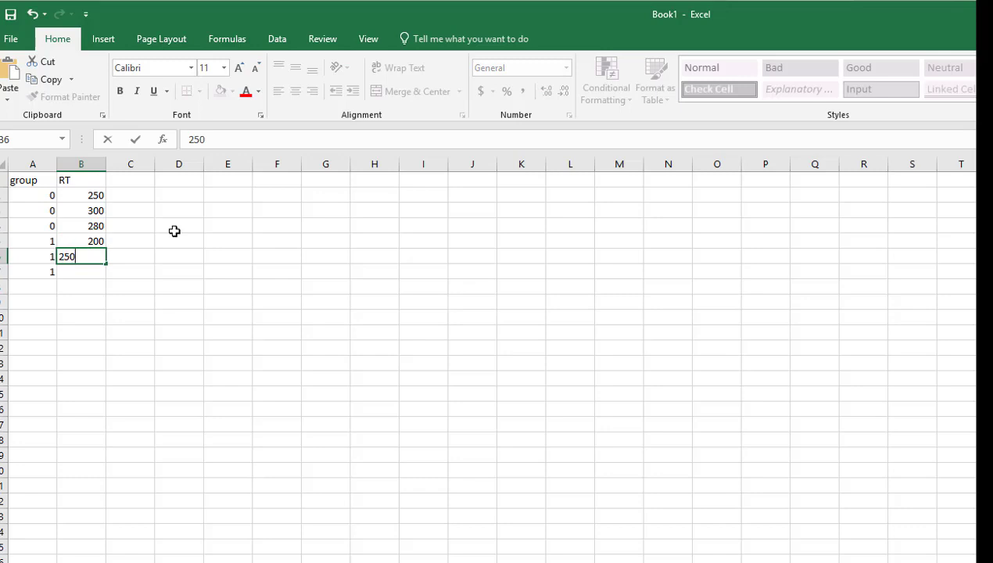
key(Return)
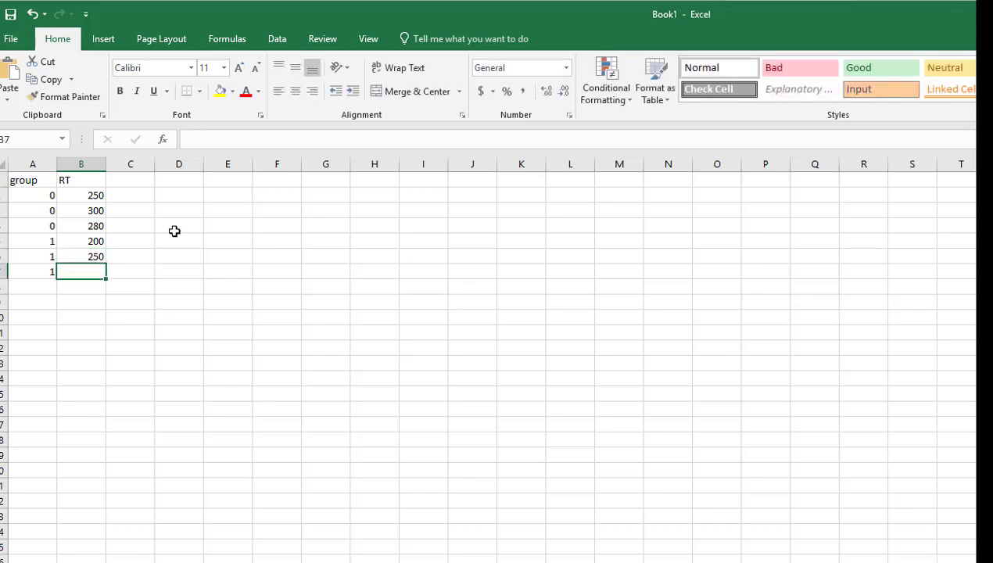
text(345)
key(Return)
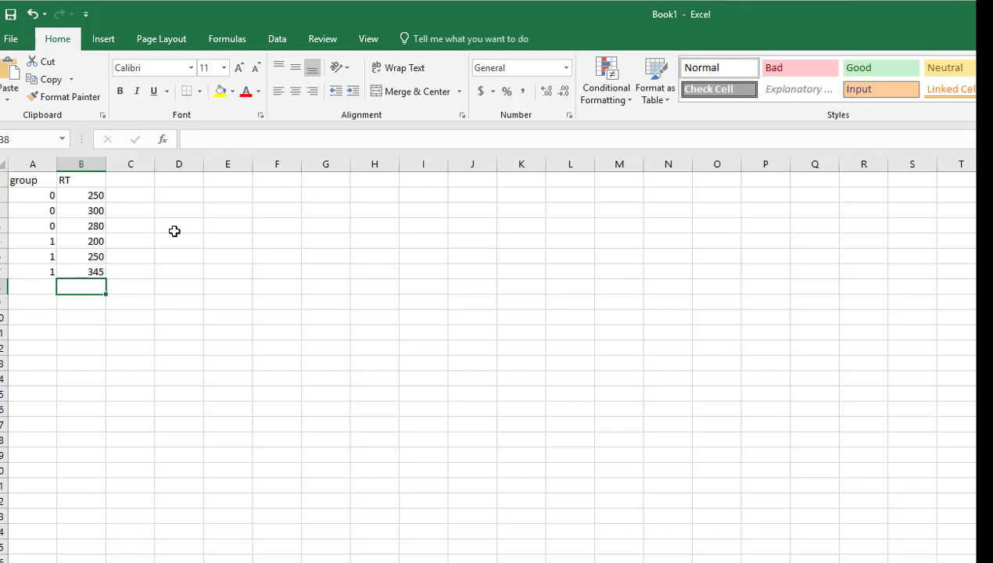
click(37, 180)
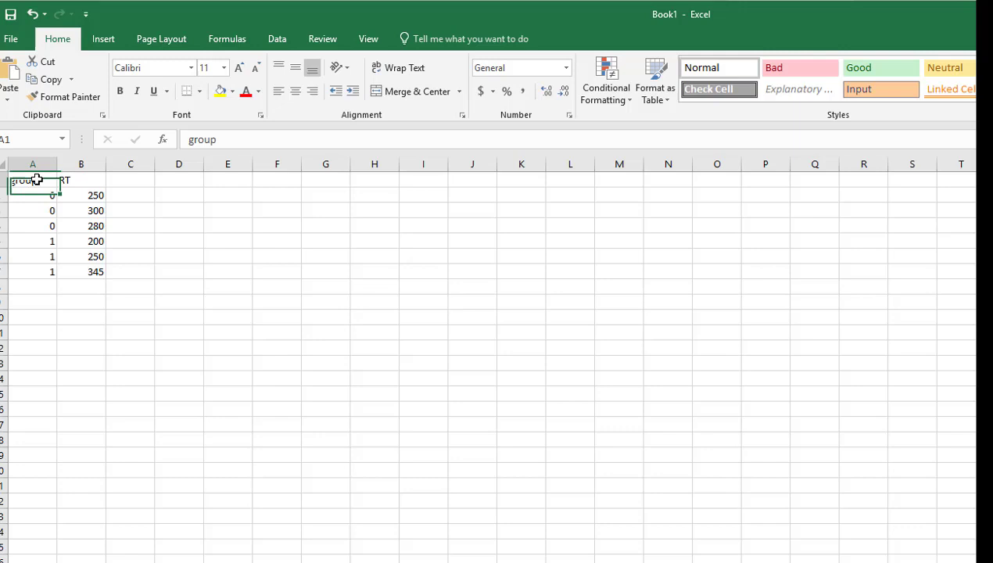
click(89, 179)
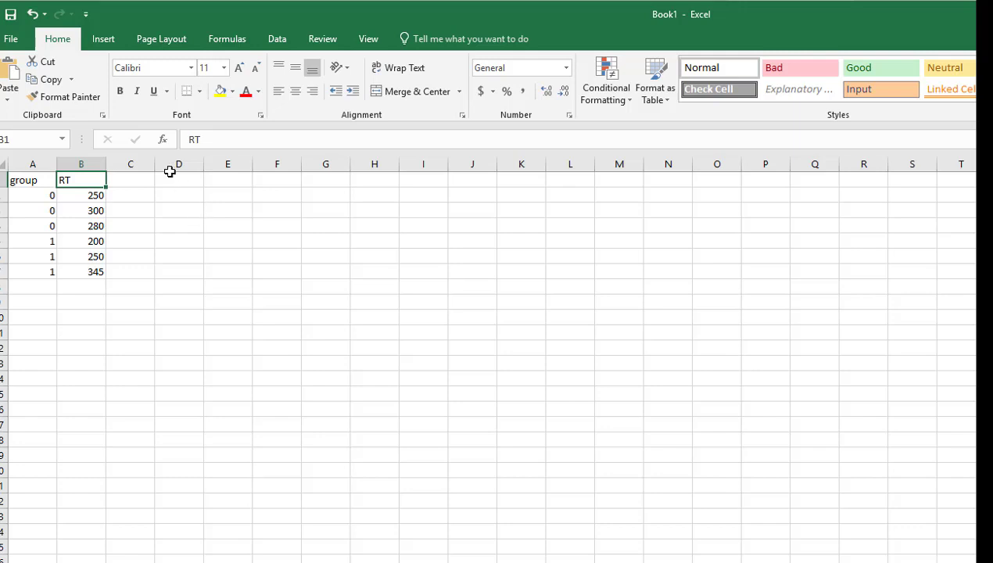
- Bring up Excel's Save As page for the unsaved Book1 workbook
click(11, 43)
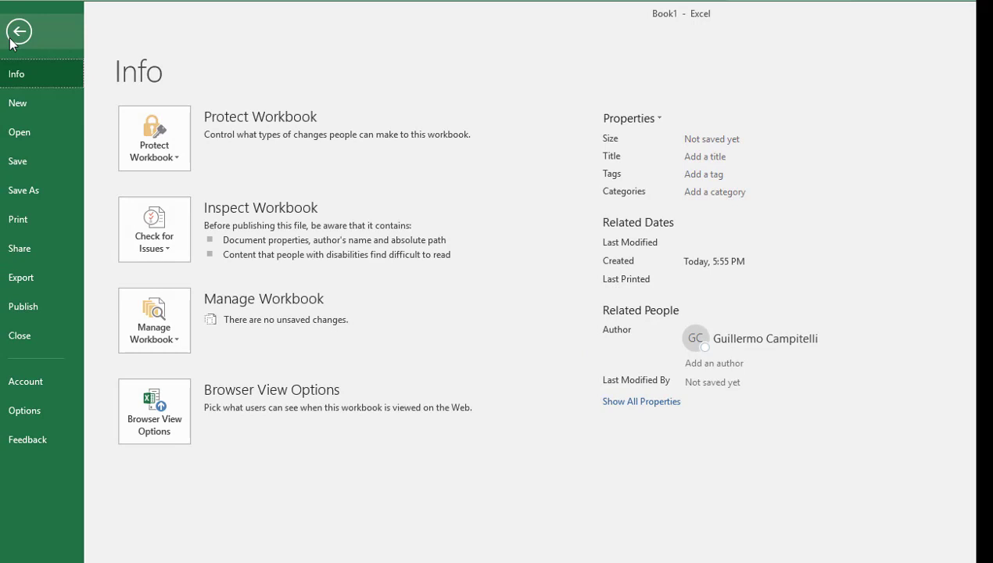
click(23, 190)
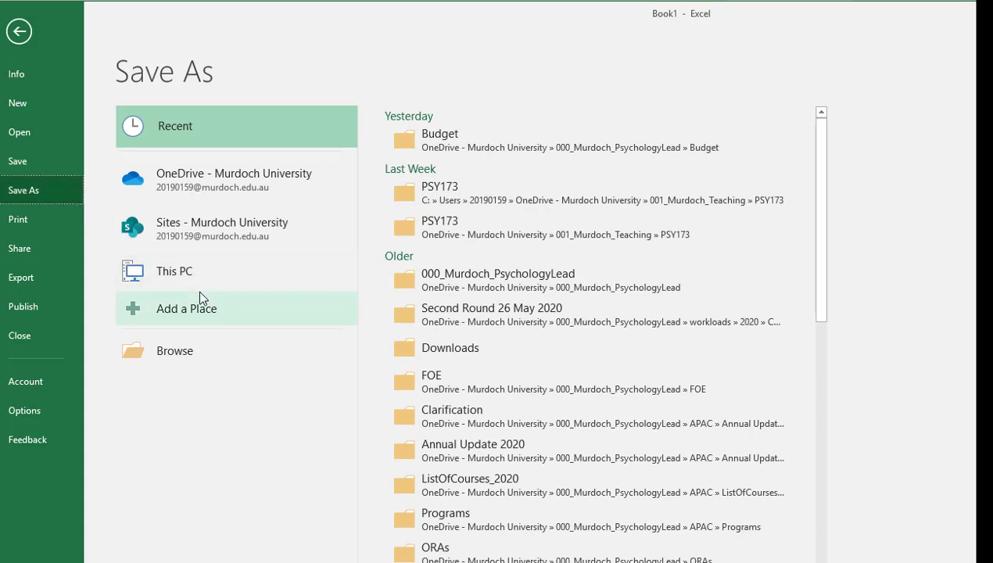
- Save the workbook as test_dataset, CSV (Comma delimited), in 001_Murdoch_Teaching > BSC302
click(200, 358)
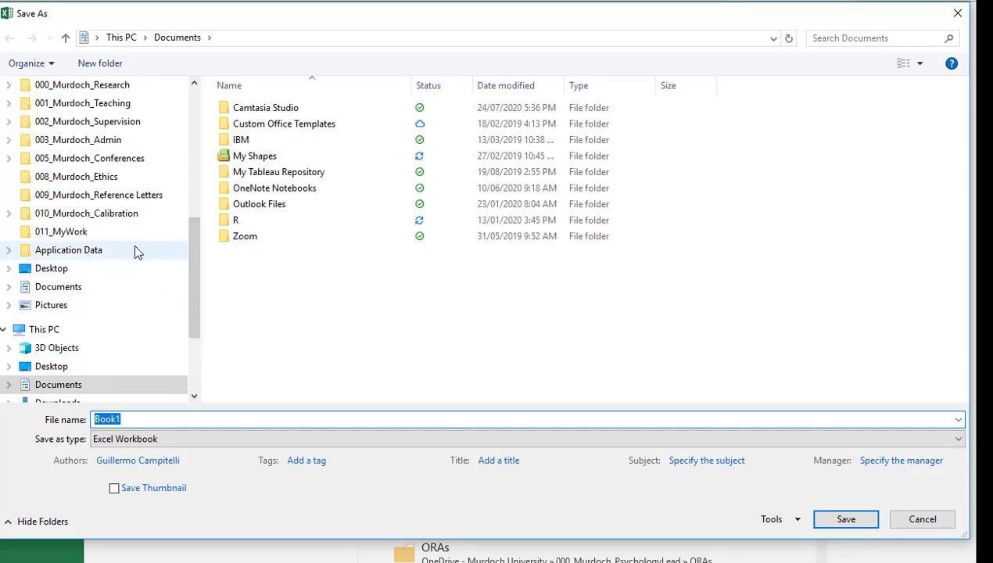
click(131, 103)
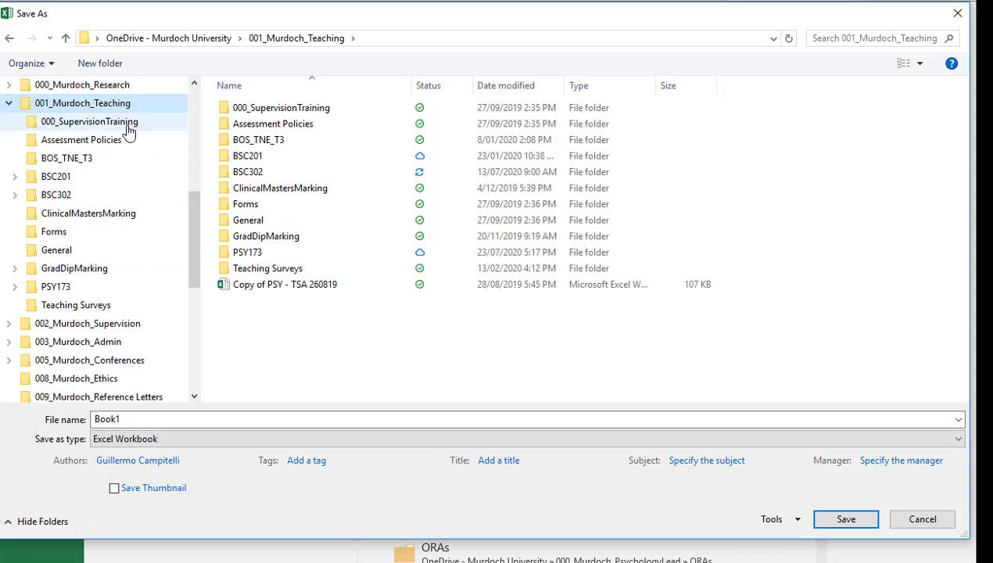
click(100, 200)
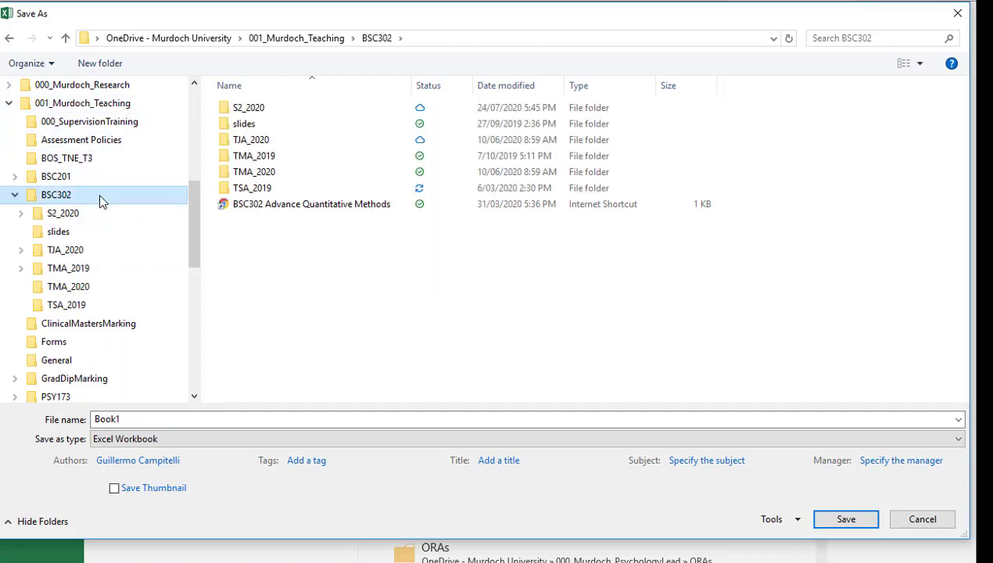
click(166, 416)
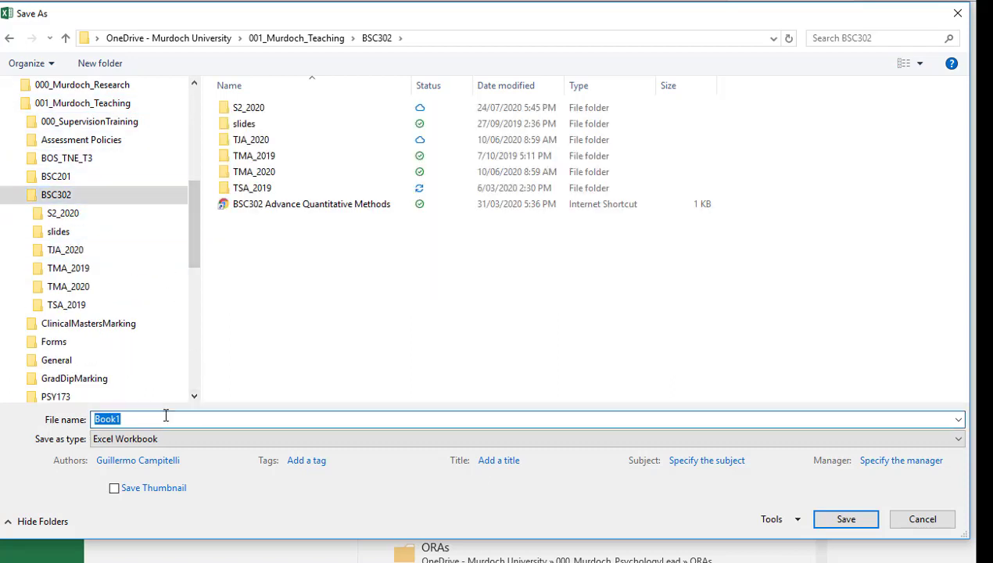
text(test_dataset)
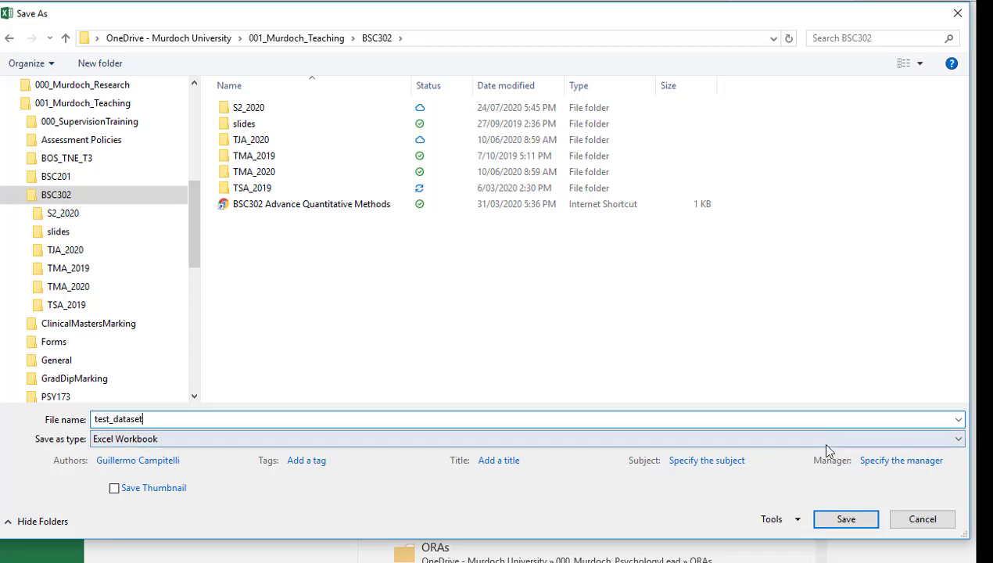
click(961, 441)
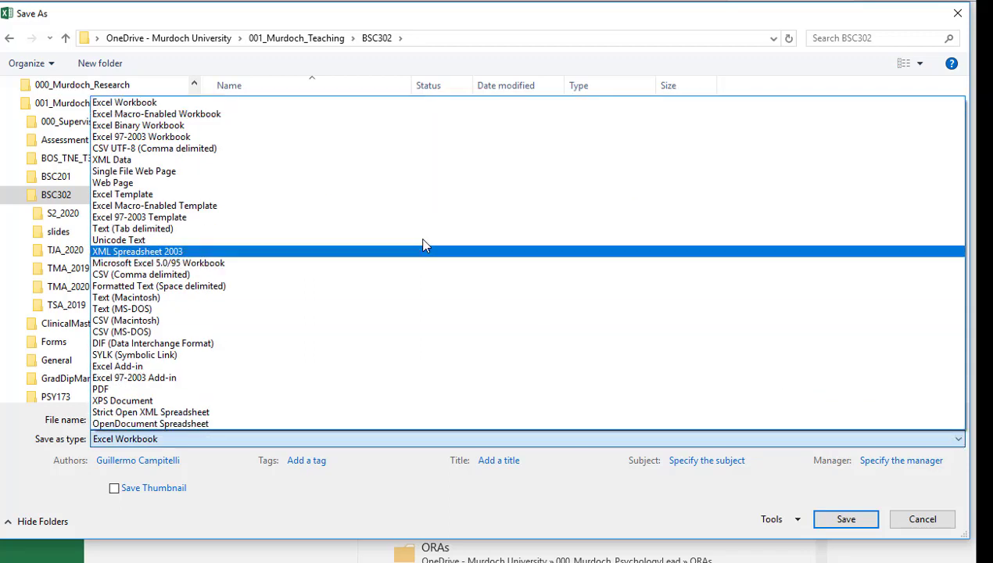
click(297, 277)
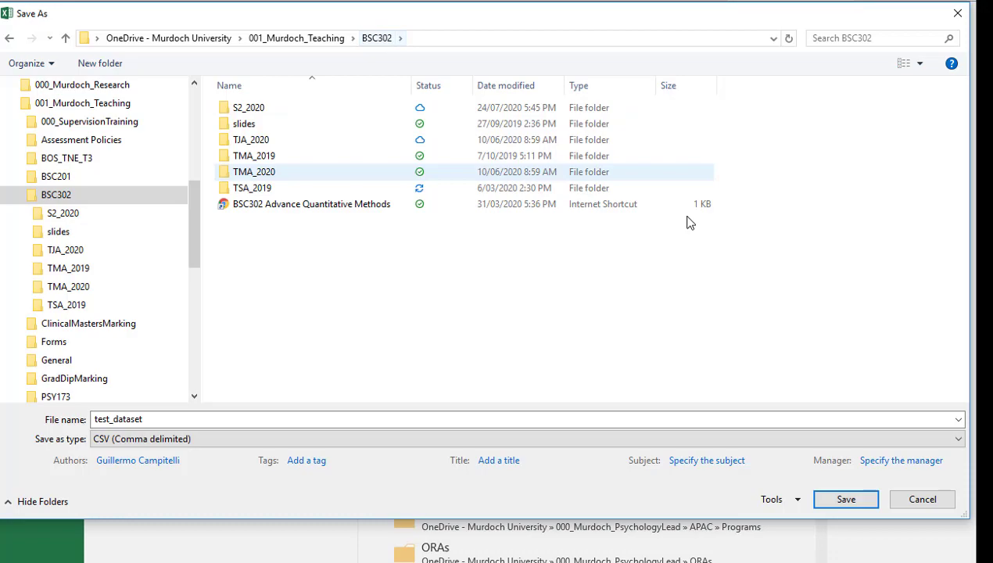
click(845, 502)
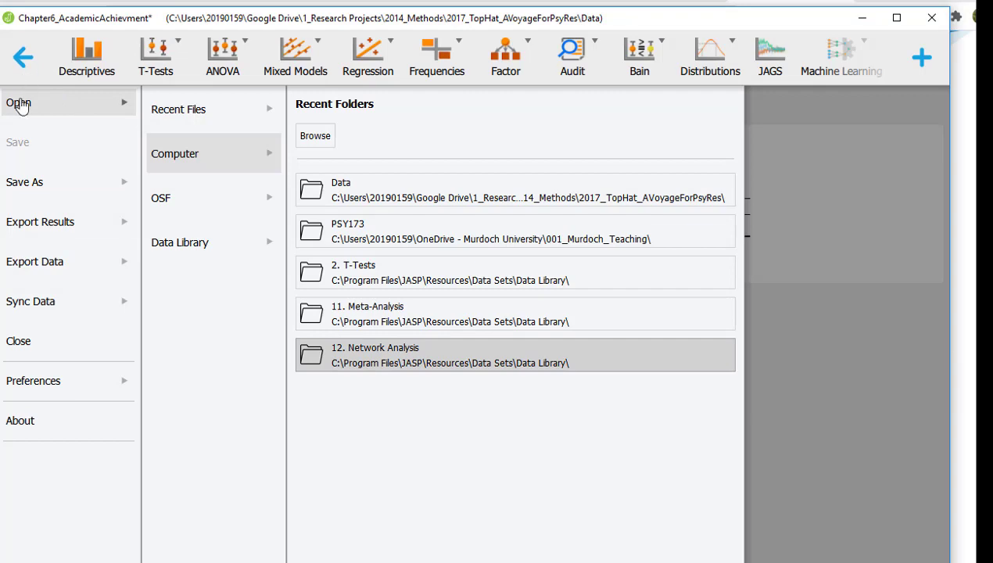
- In JASP, open test_dataset from the 001_Murdoch_Teaching > BSC302 folder on the computer
click(23, 61)
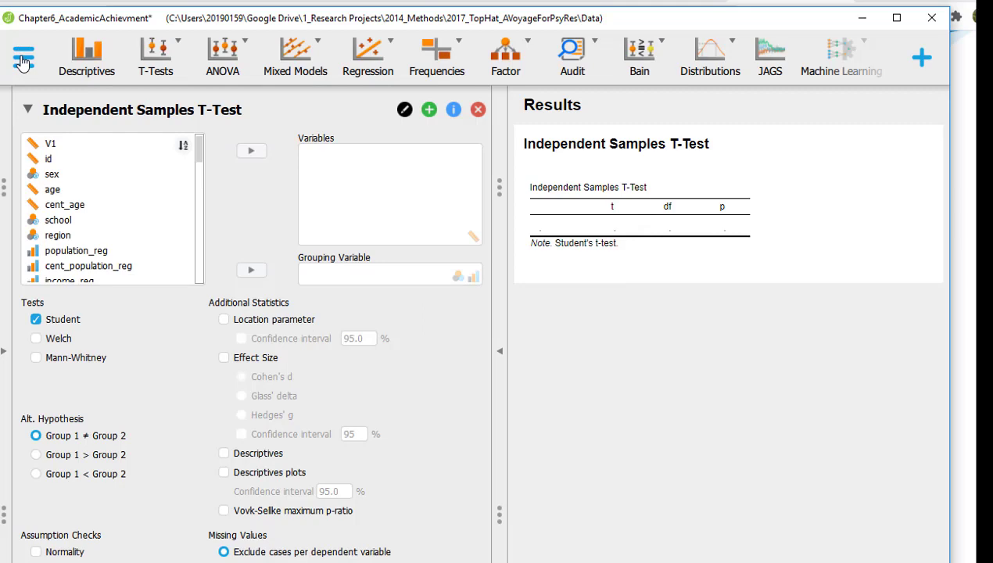
click(22, 61)
click(26, 102)
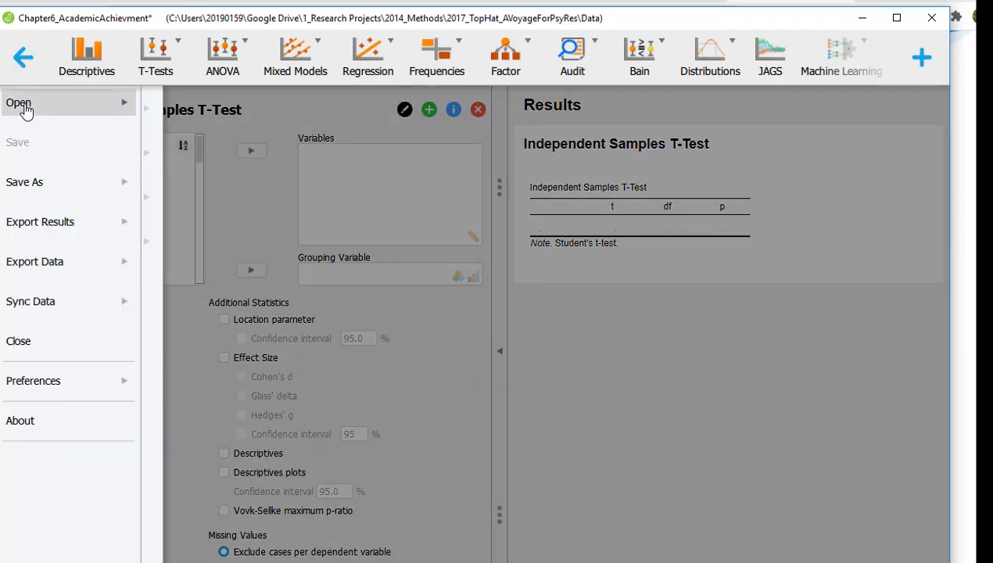
click(186, 154)
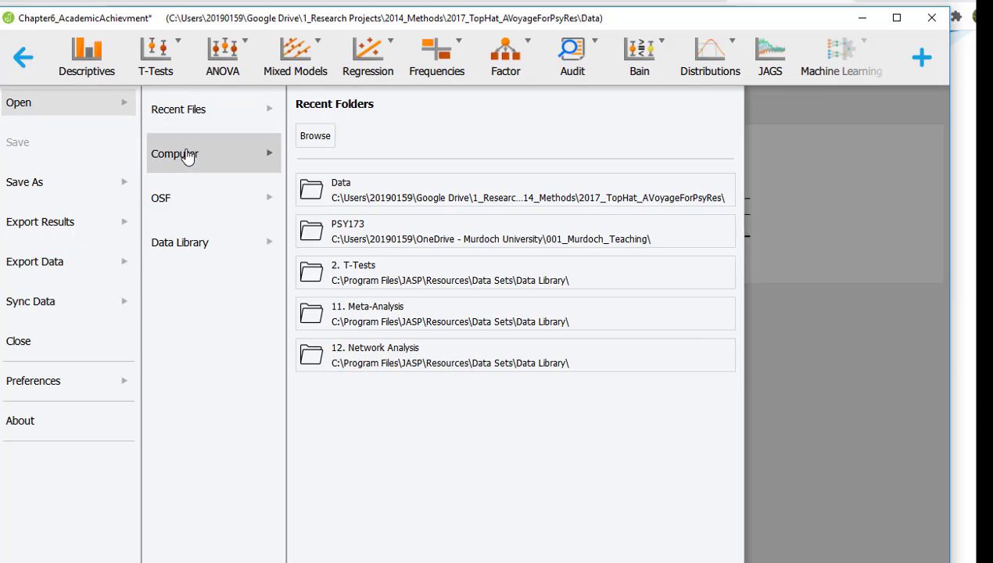
click(315, 136)
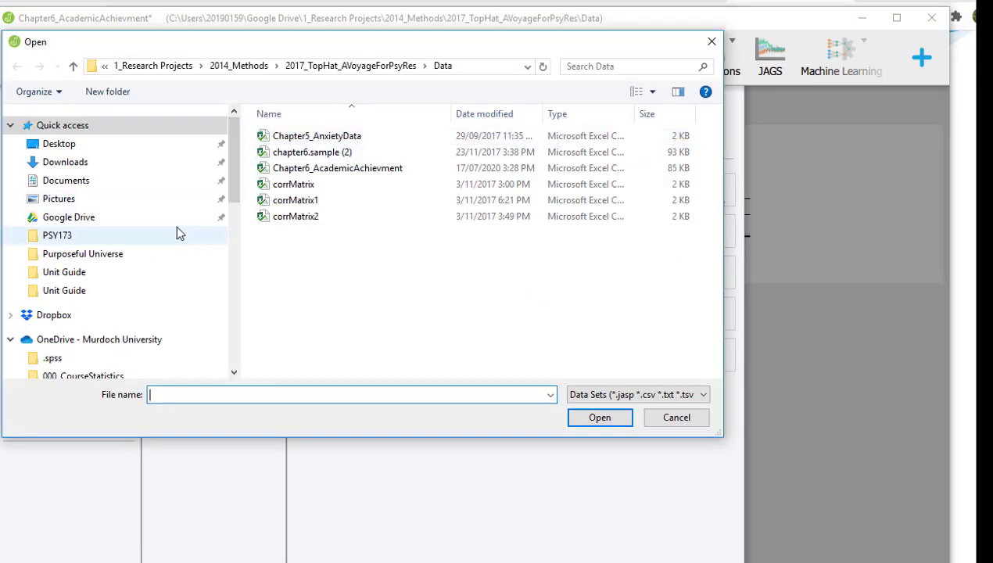
scroll(176, 233, down, 1)
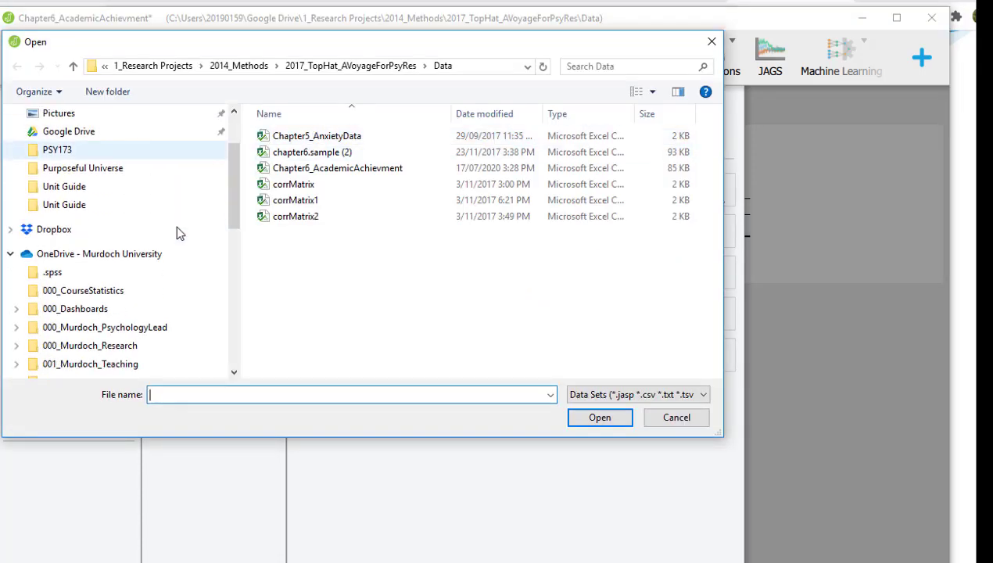
scroll(177, 232, down, 1)
scroll(177, 232, down, 1)
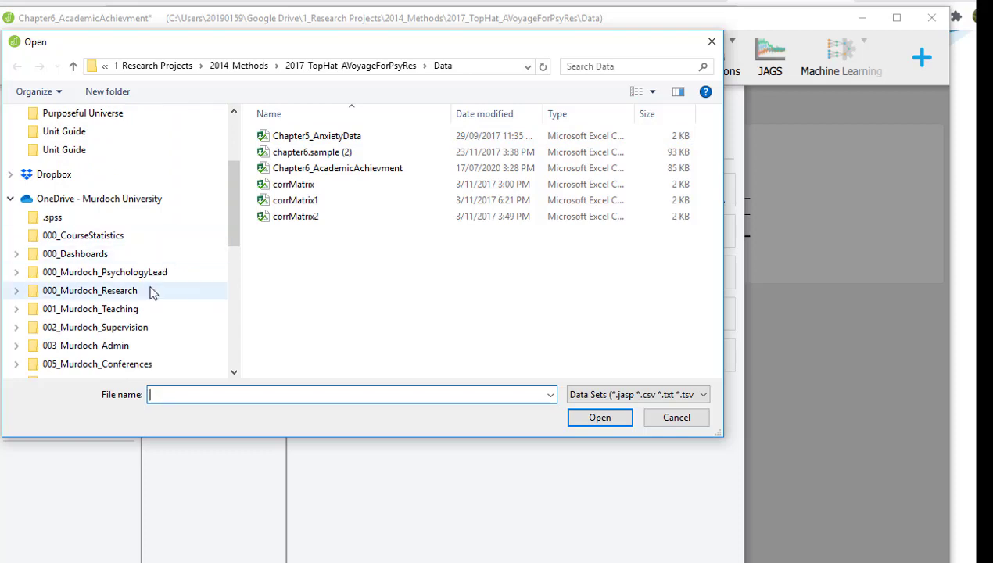
click(117, 309)
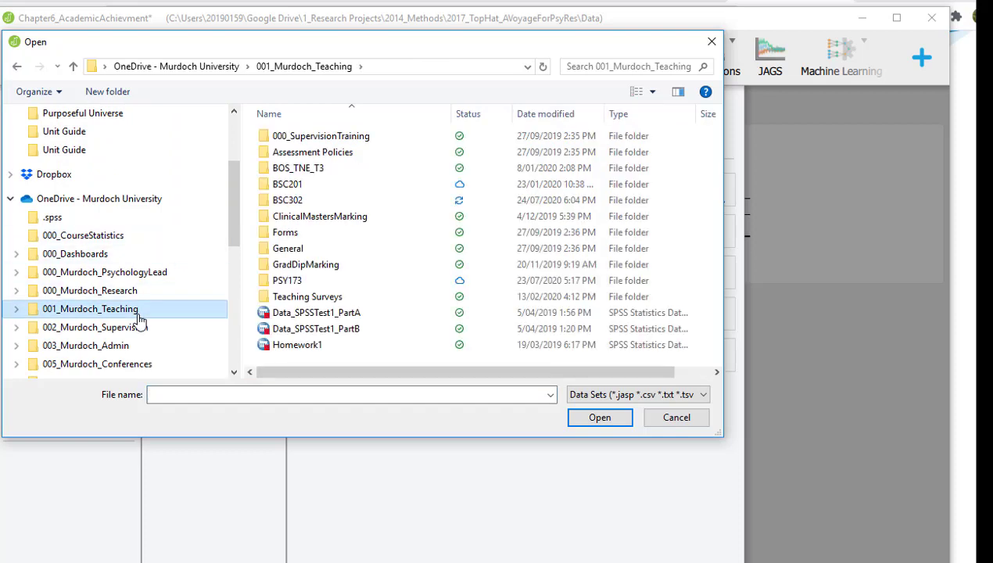
double_click(340, 200)
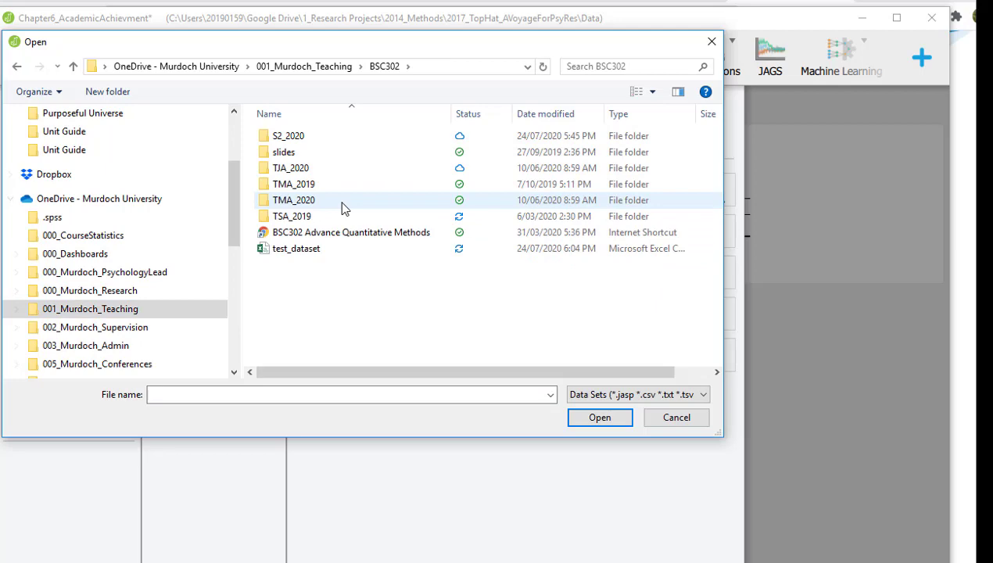
click(316, 249)
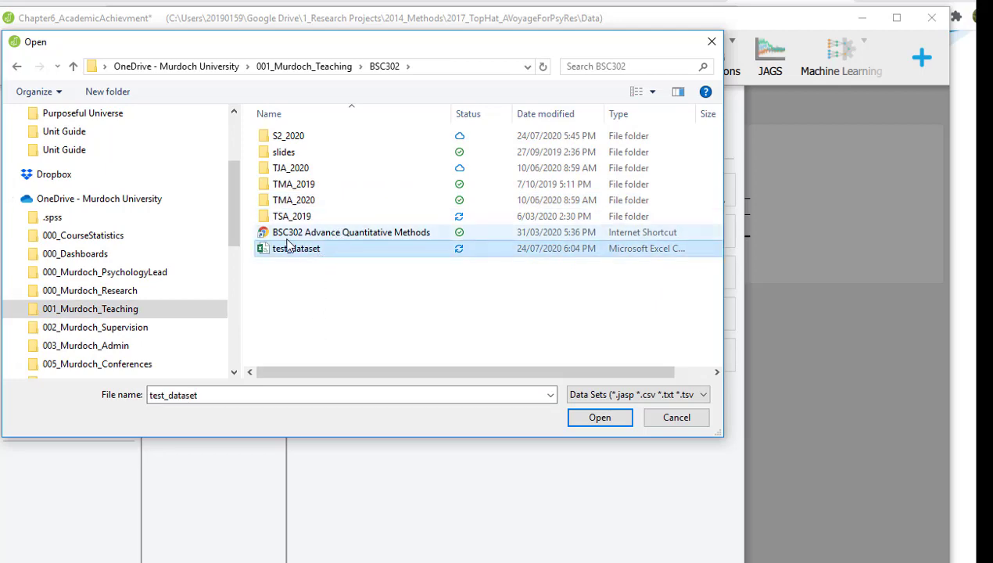
click(604, 420)
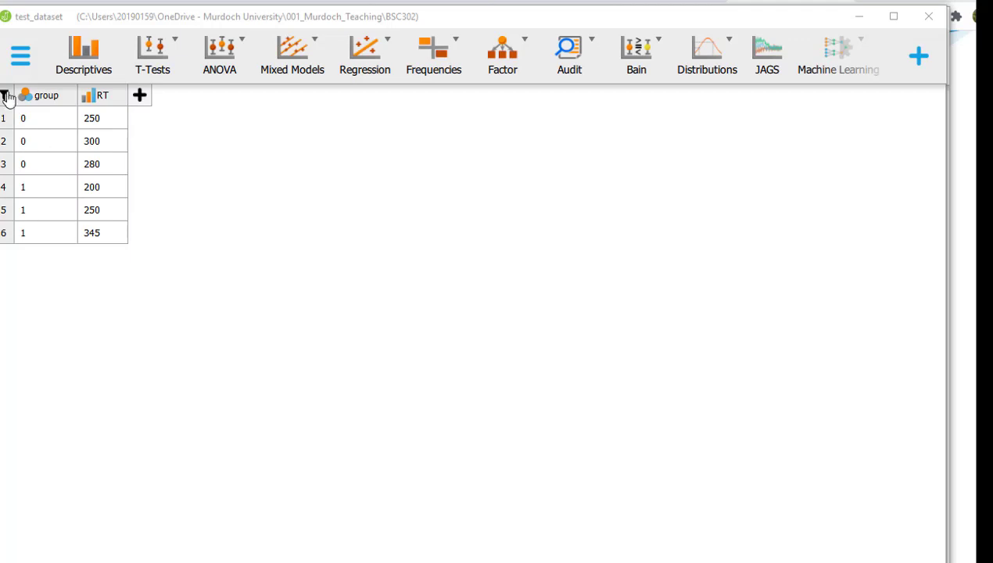
- With test_dataset loaded, open JASP's main menu and close it again
click(21, 56)
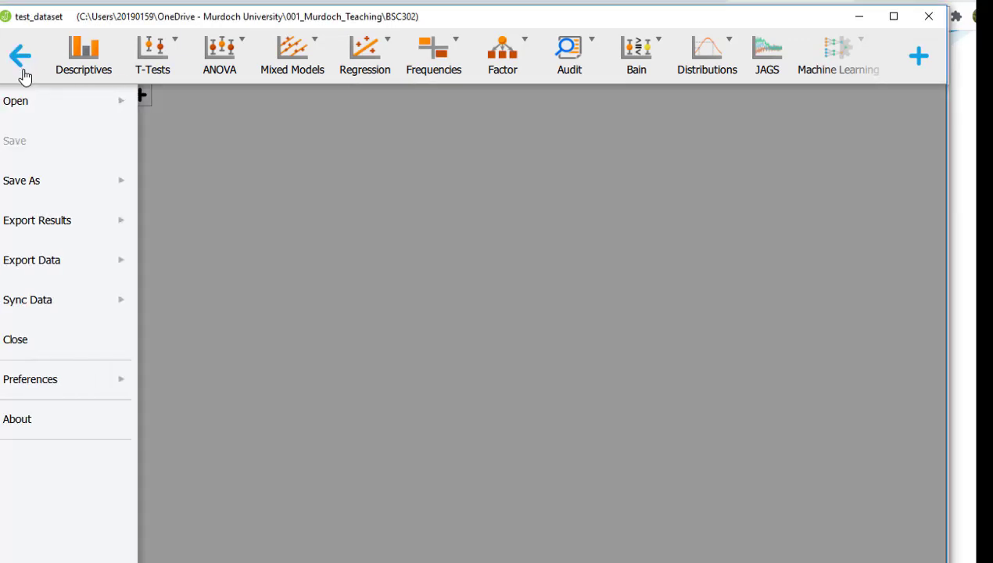
click(292, 197)
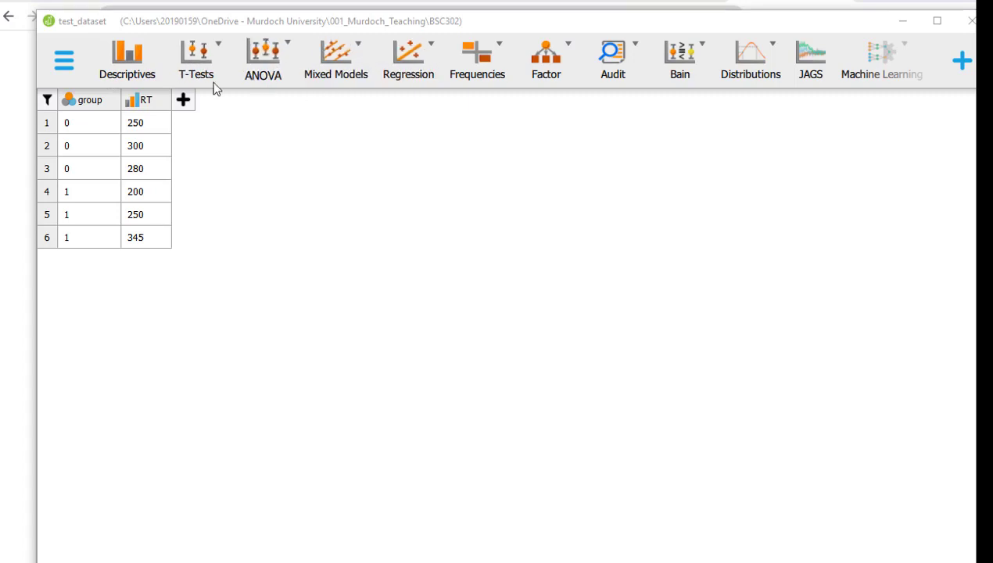
- Start a Descriptive Statistics analysis and toggle the data table view
click(129, 68)
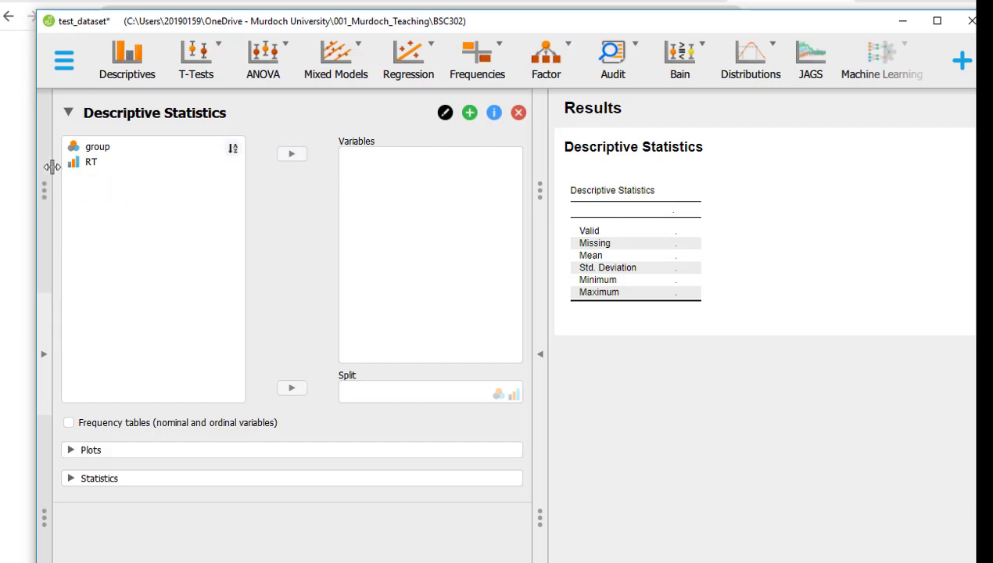
drag(51, 166, 282, 190)
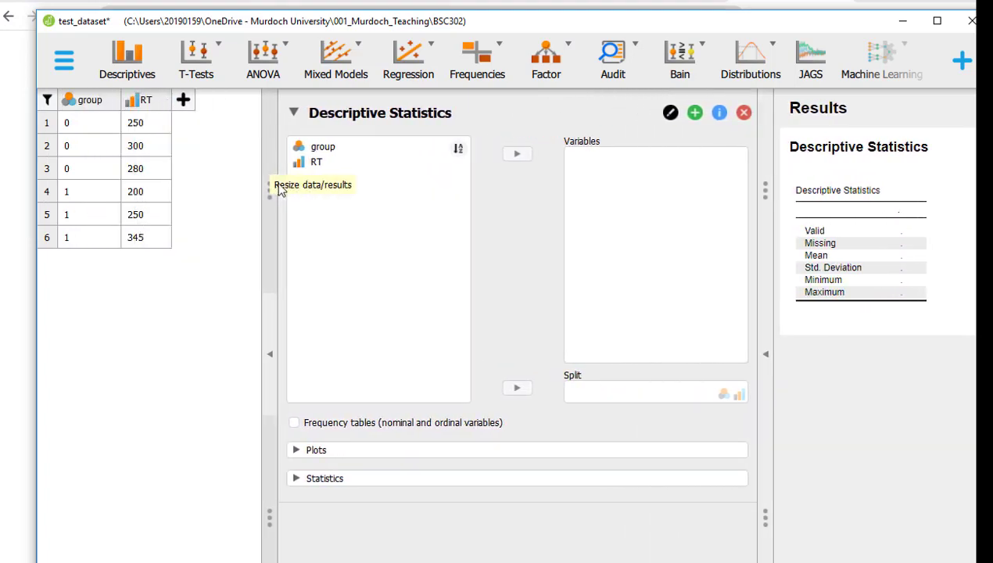
drag(279, 190, 46, 192)
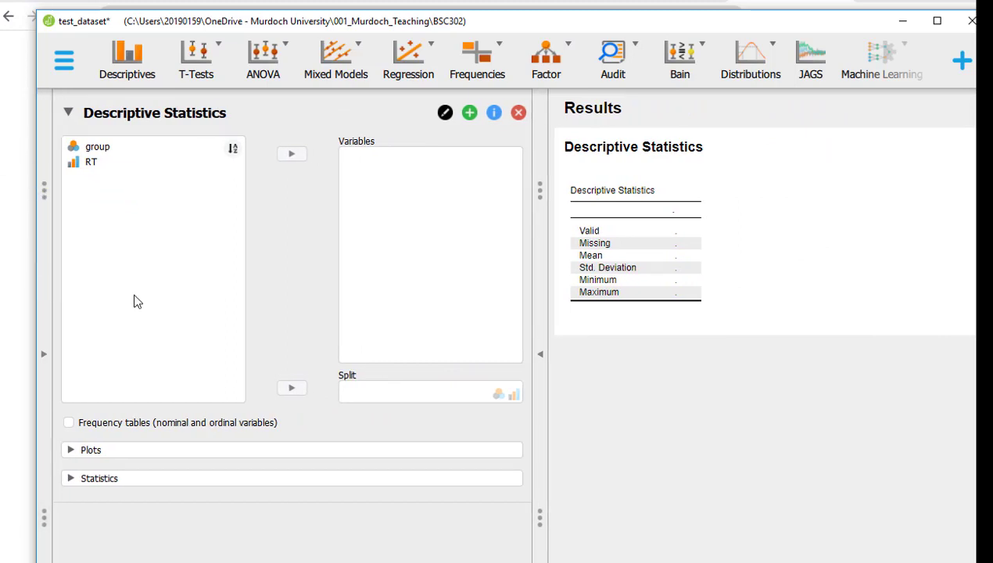
click(44, 356)
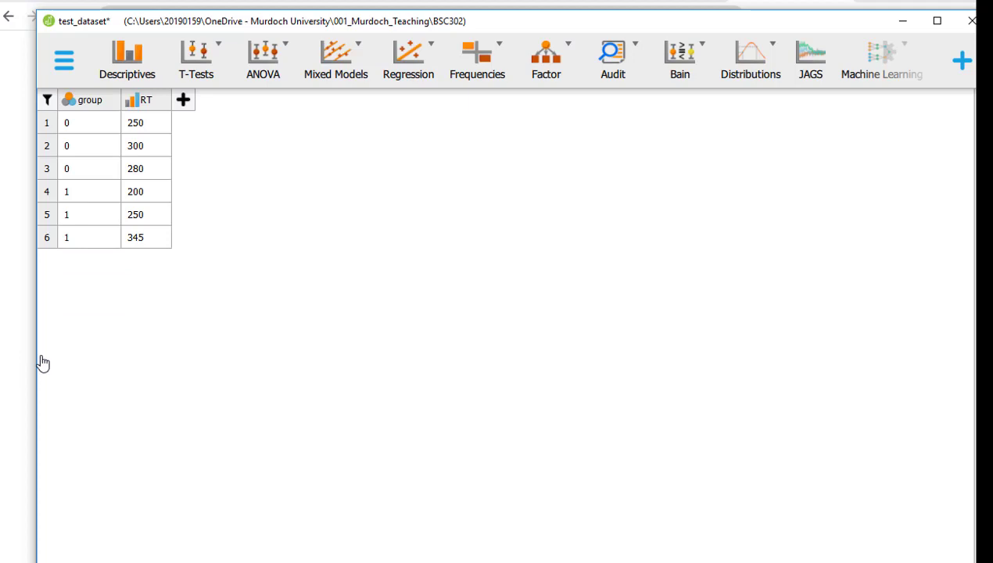
click(70, 71)
click(59, 58)
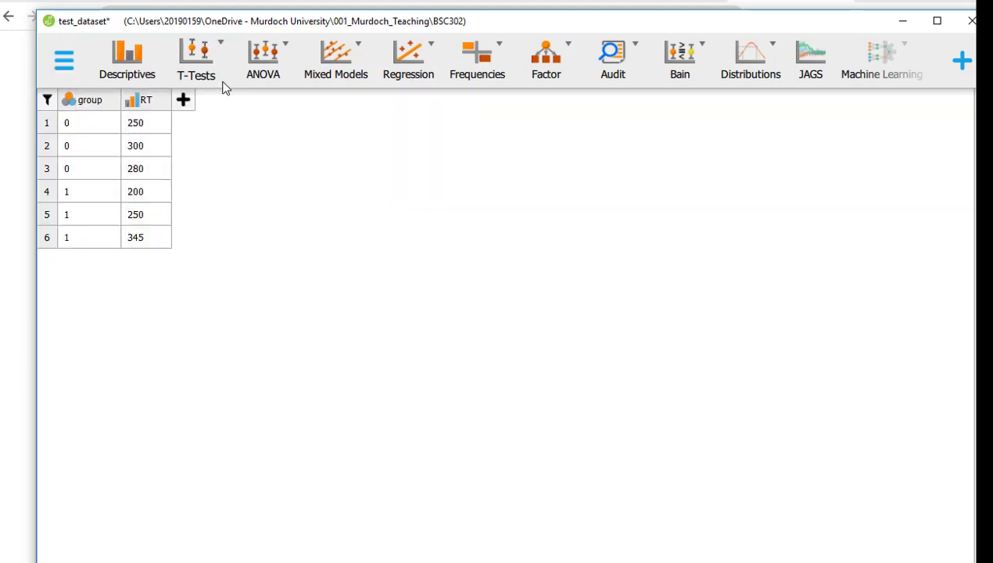
- Add Descriptive Statistics and Independent Samples T-Test analyses to the results
click(156, 72)
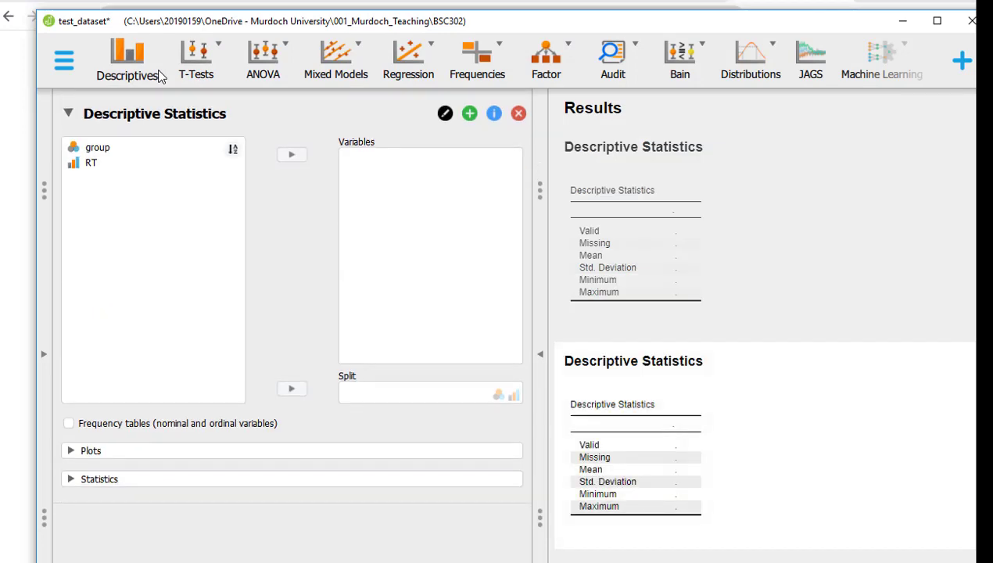
click(202, 61)
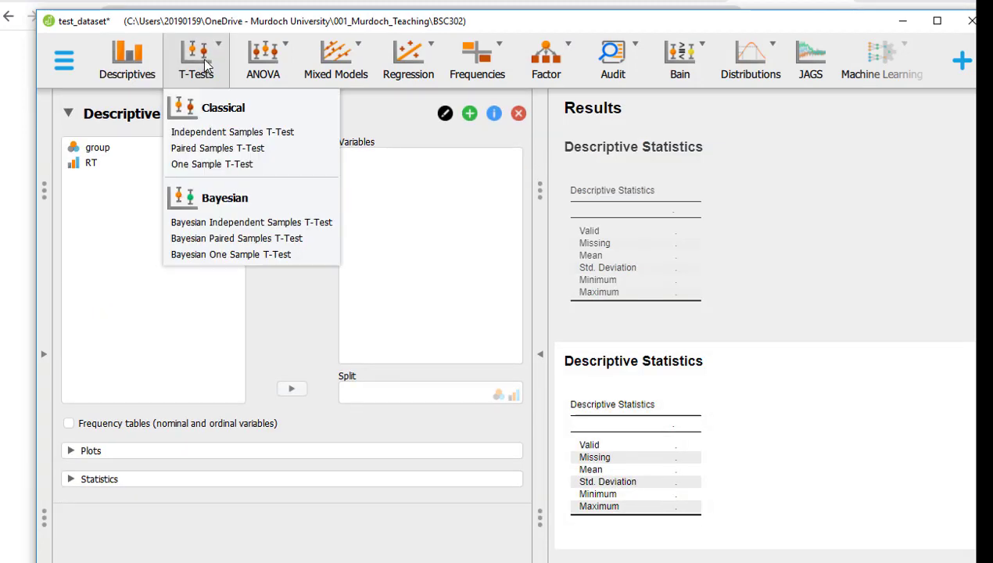
click(211, 132)
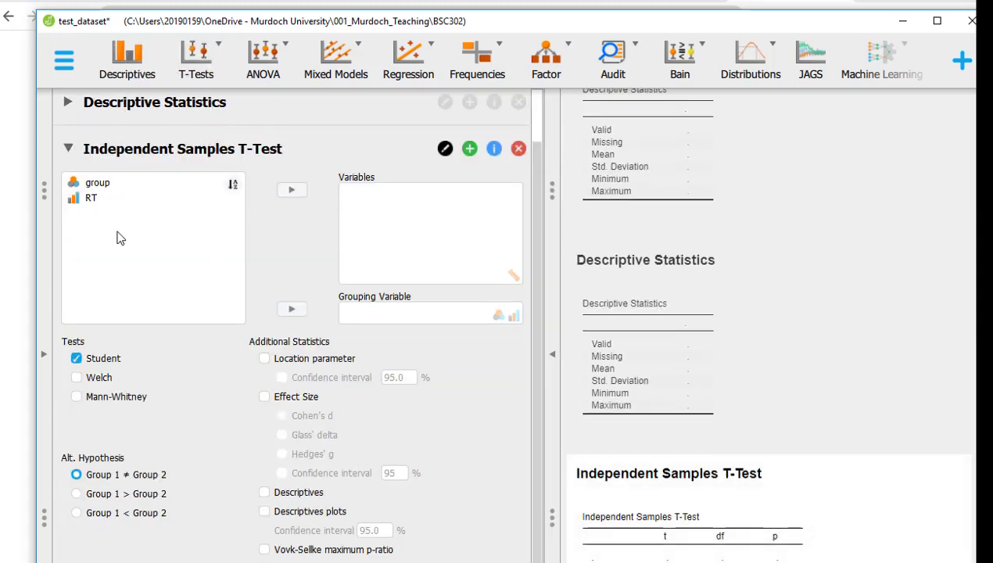
click(45, 360)
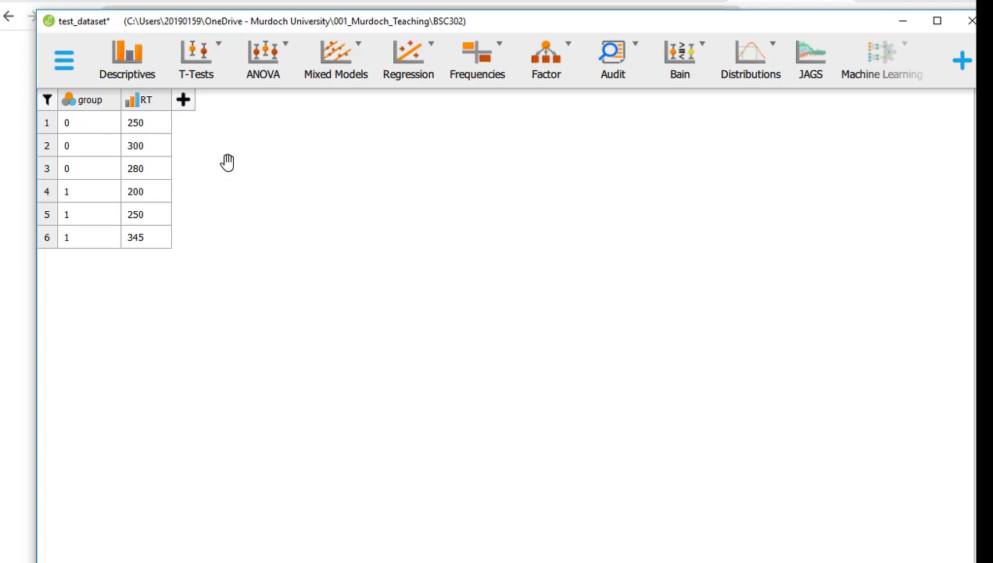
- Add a Bayesian ANOVA analysis, then bring the JASP website in Chrome forward
click(263, 70)
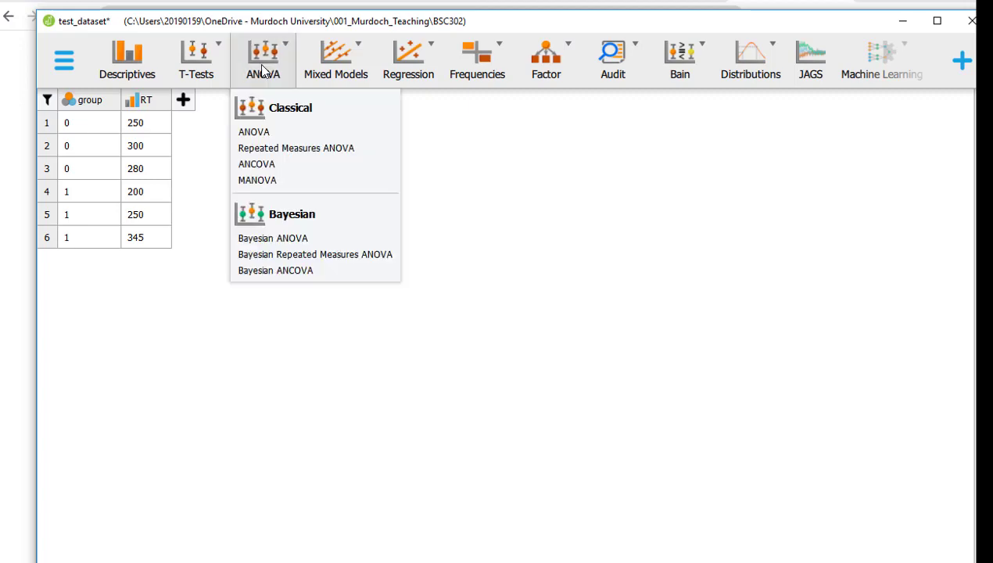
click(272, 239)
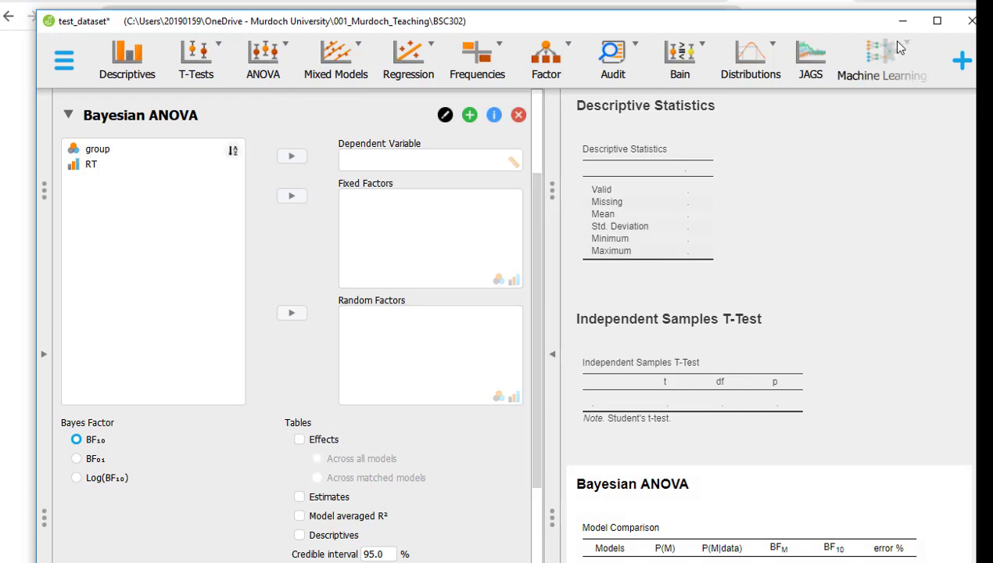
click(774, 4)
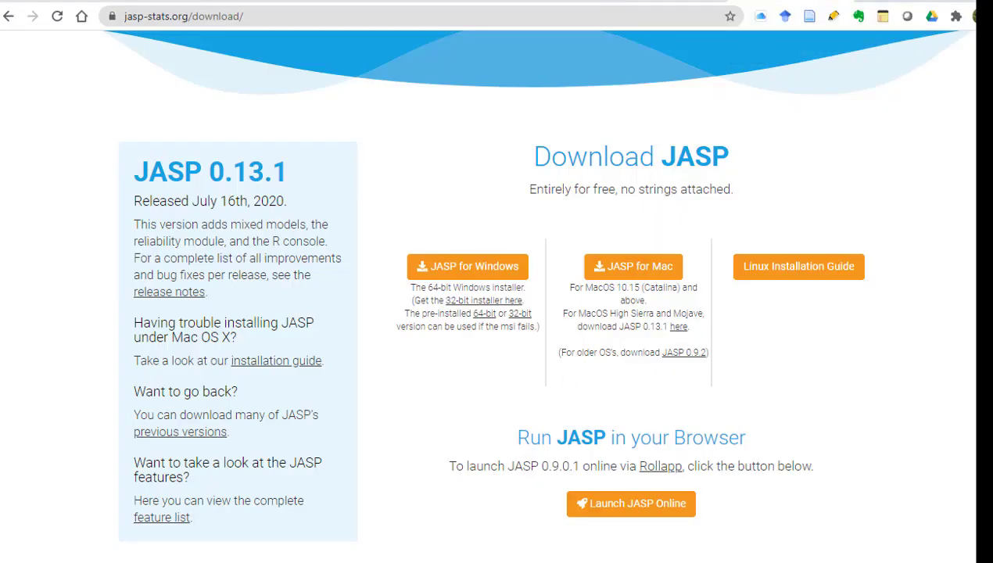
- Browse the JASP Materials page's list of JASP manuals
scroll(768, 338, up, 1)
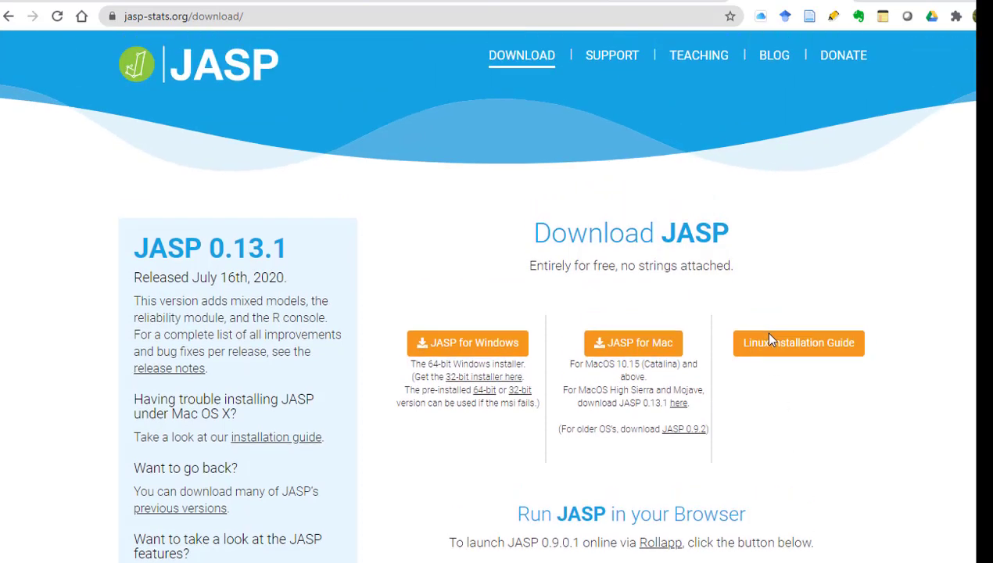
mouse_move(628, 69)
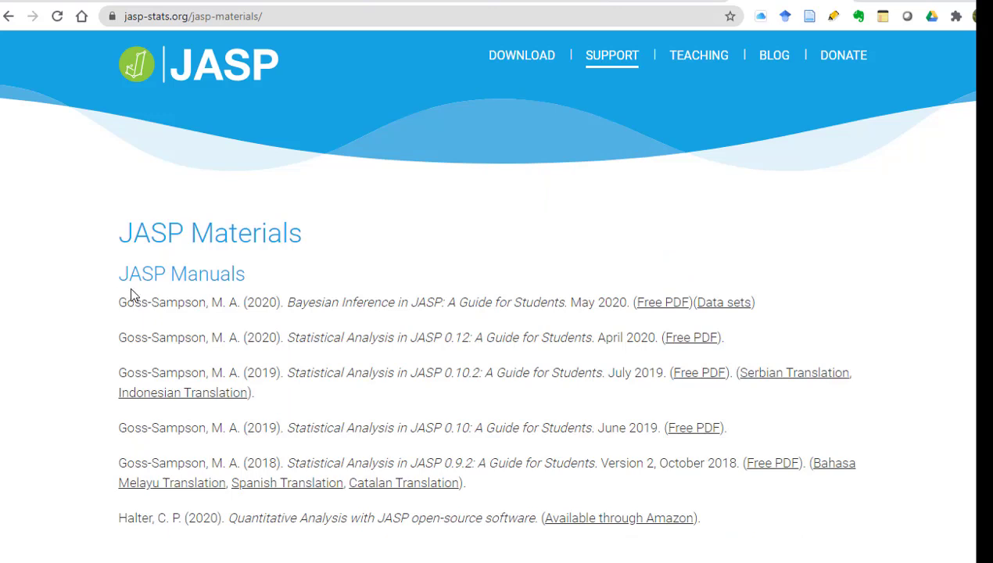
scroll(370, 322, down, 1)
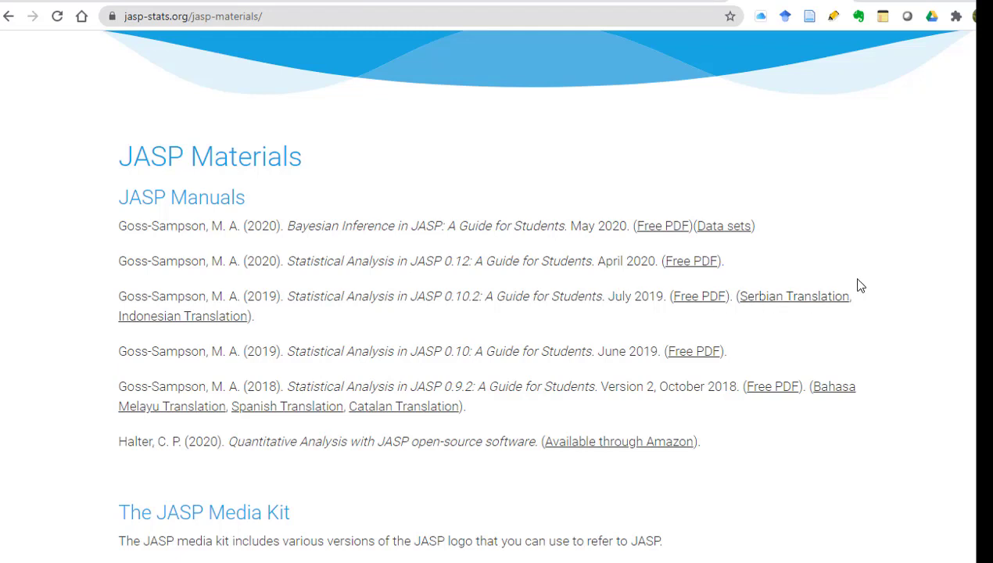
scroll(860, 286, up, 1)
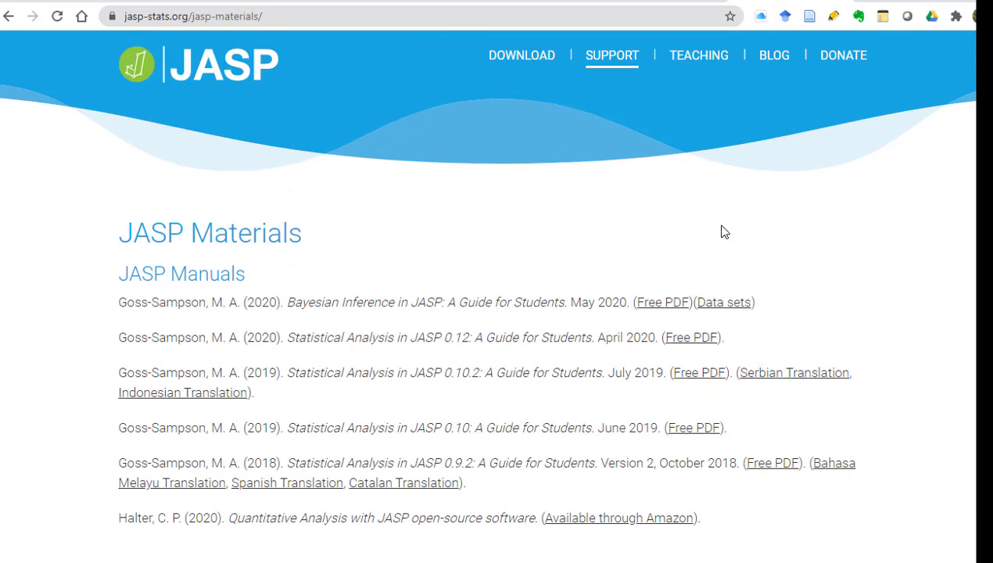
- Go to Teaching with JASP and scroll through the Resources for Teachers, such as the JASP Textbook
click(704, 60)
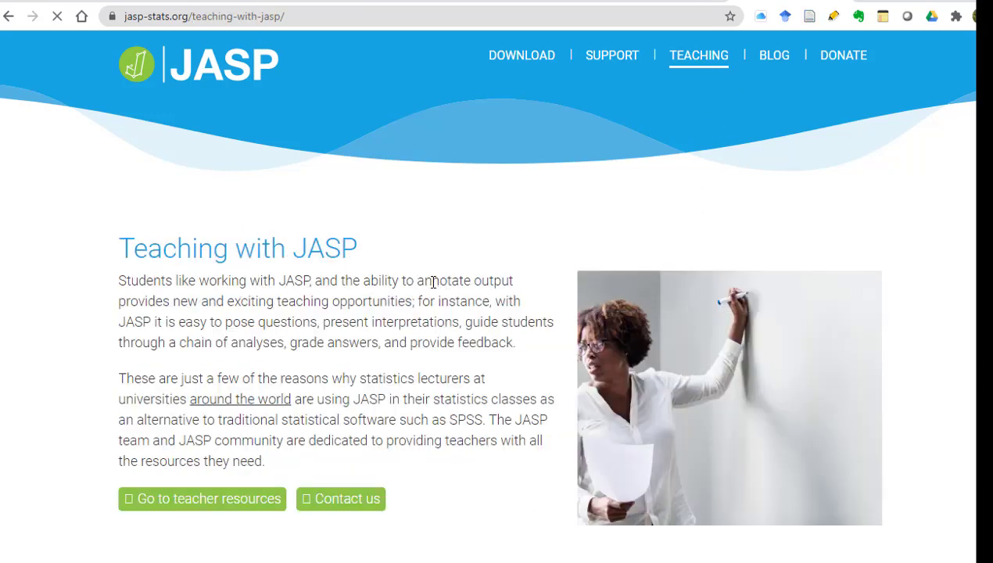
scroll(432, 282, down, 7)
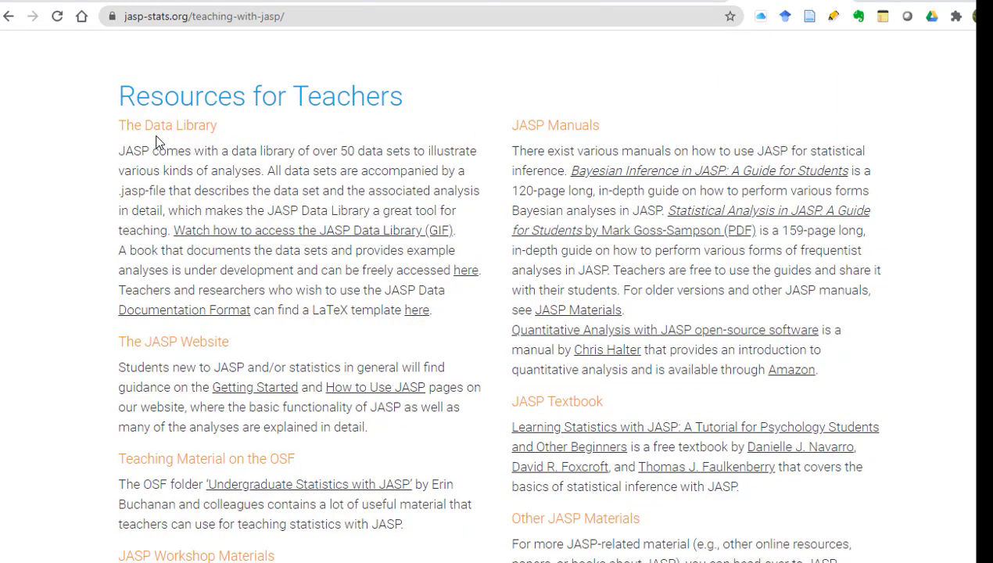
scroll(344, 316, down, 2)
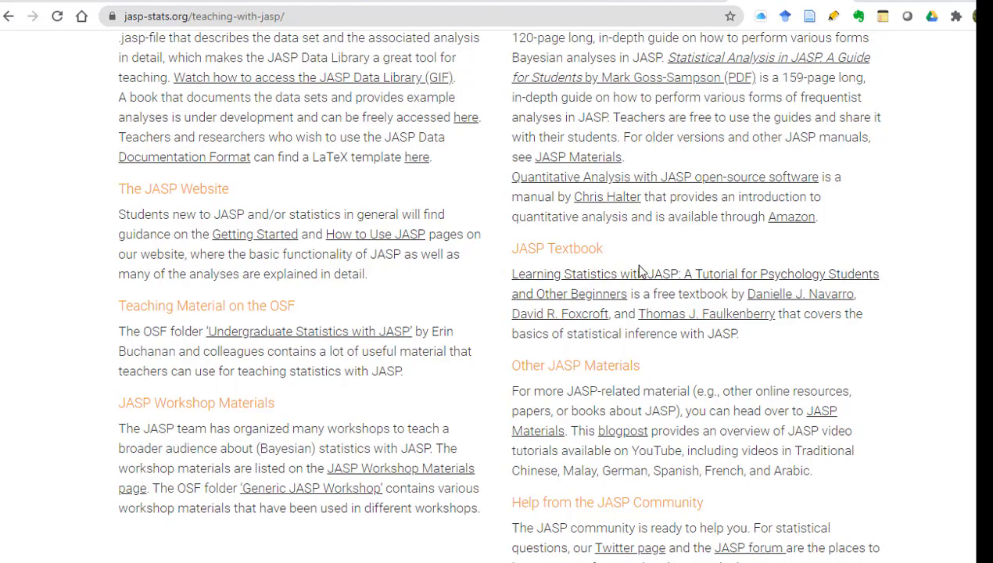
scroll(359, 335, down, 2)
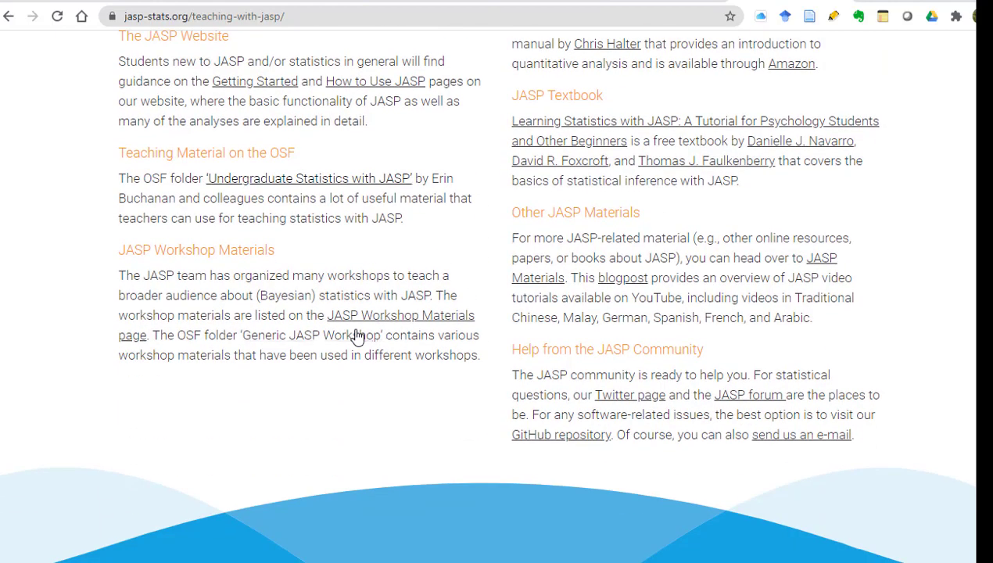
scroll(355, 335, up, 10)
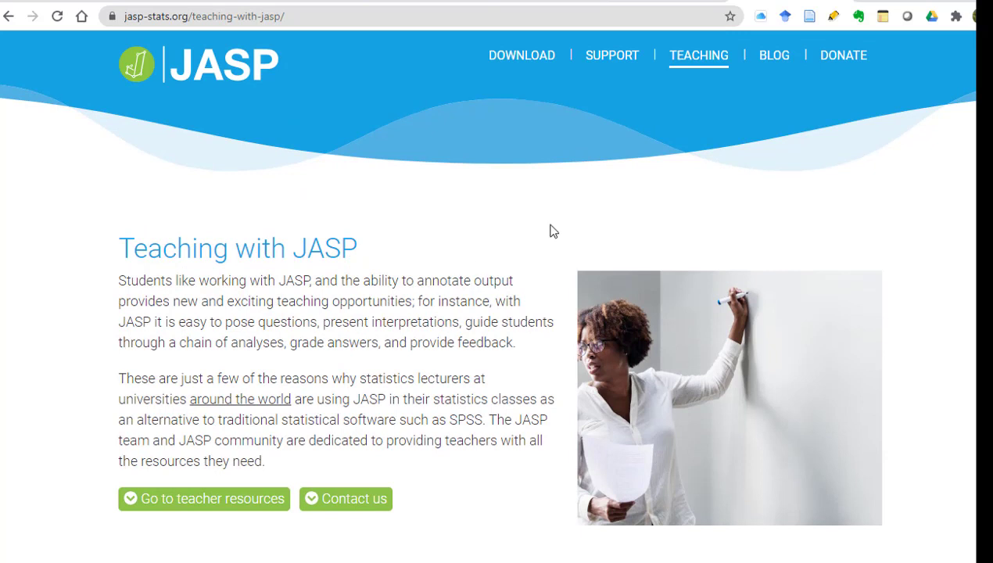
mouse_move(625, 67)
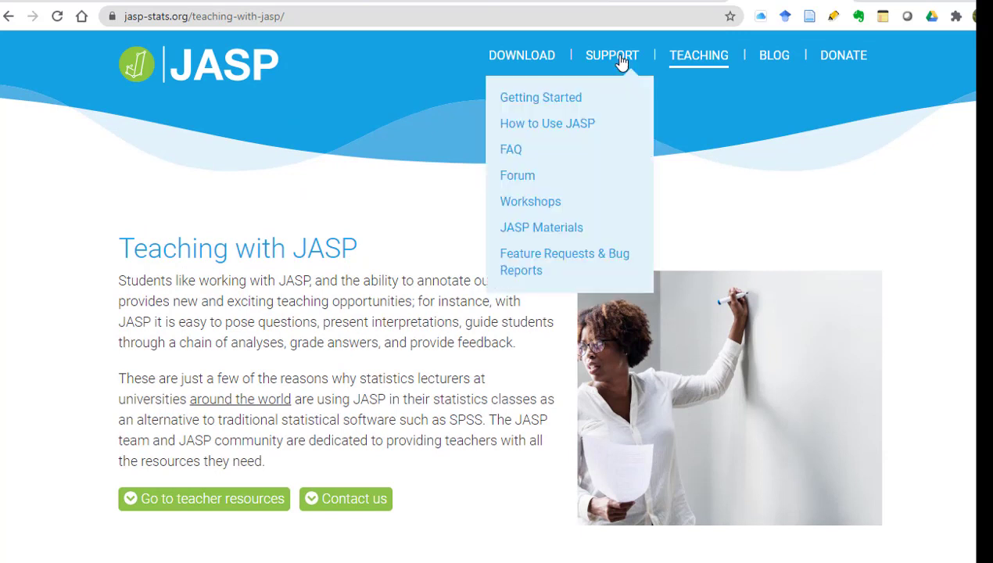
- View the Getting Started help page, scrolling down through it and back up
click(569, 98)
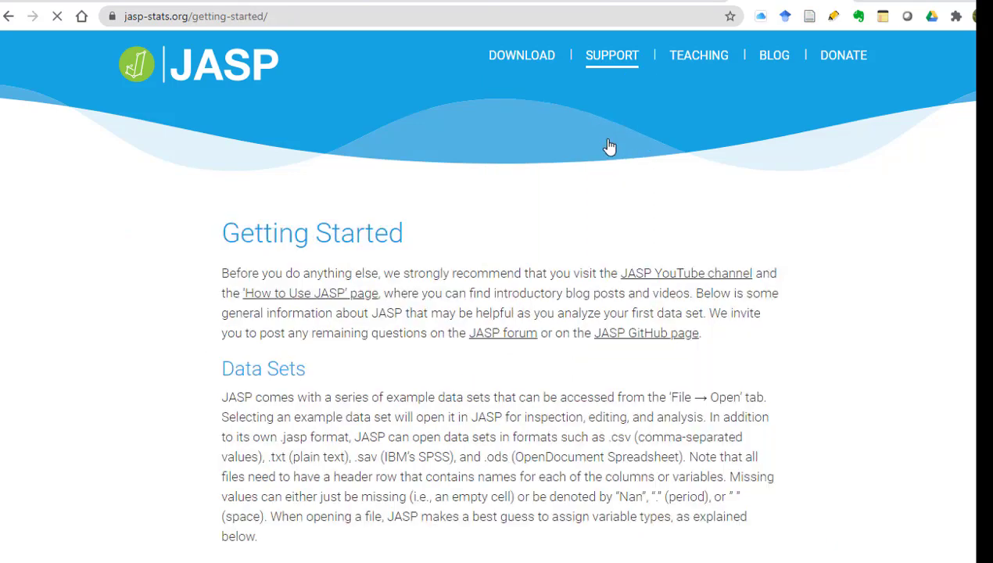
scroll(545, 293, down, 1)
scroll(545, 294, down, 7)
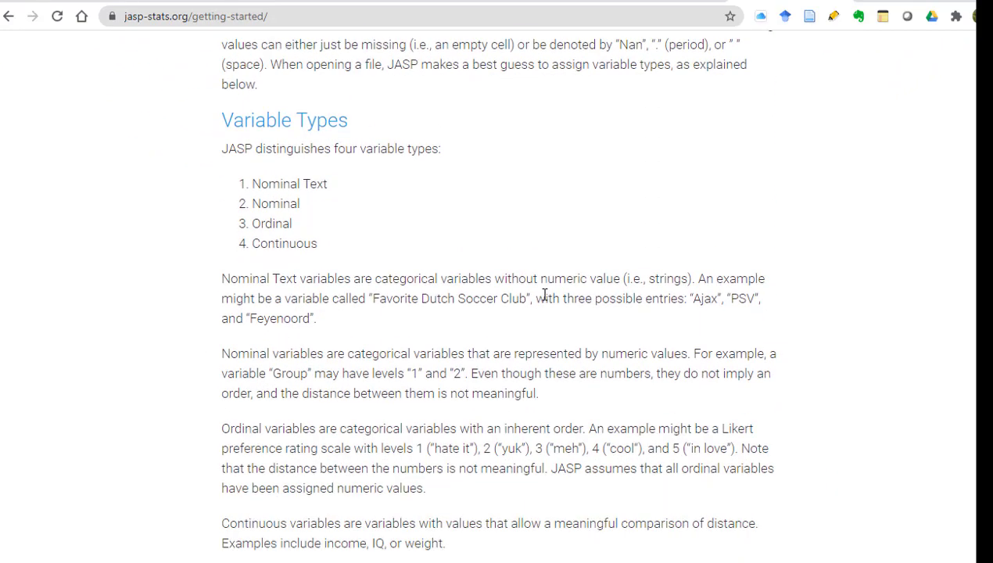
scroll(545, 296, down, 9)
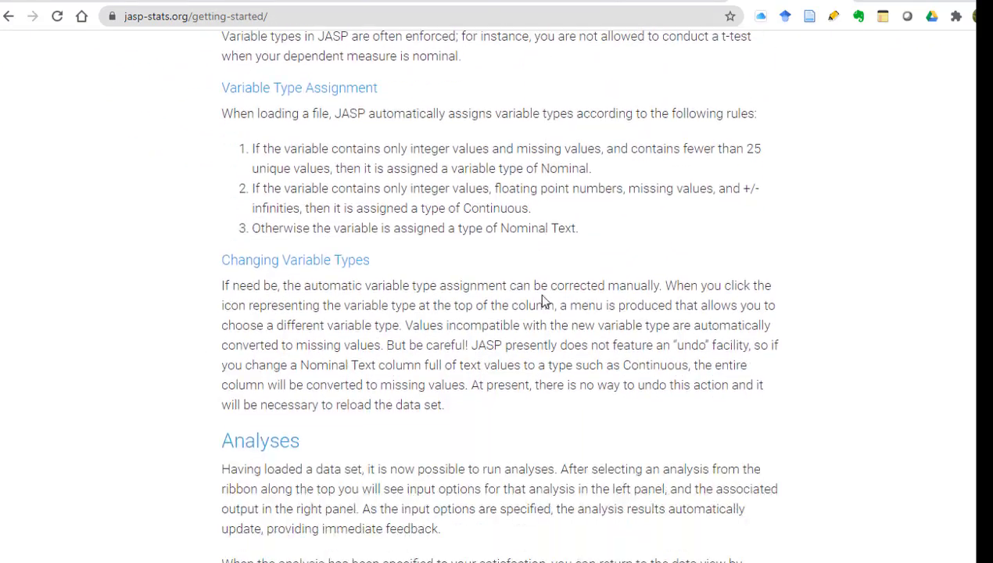
scroll(542, 295, up, 17)
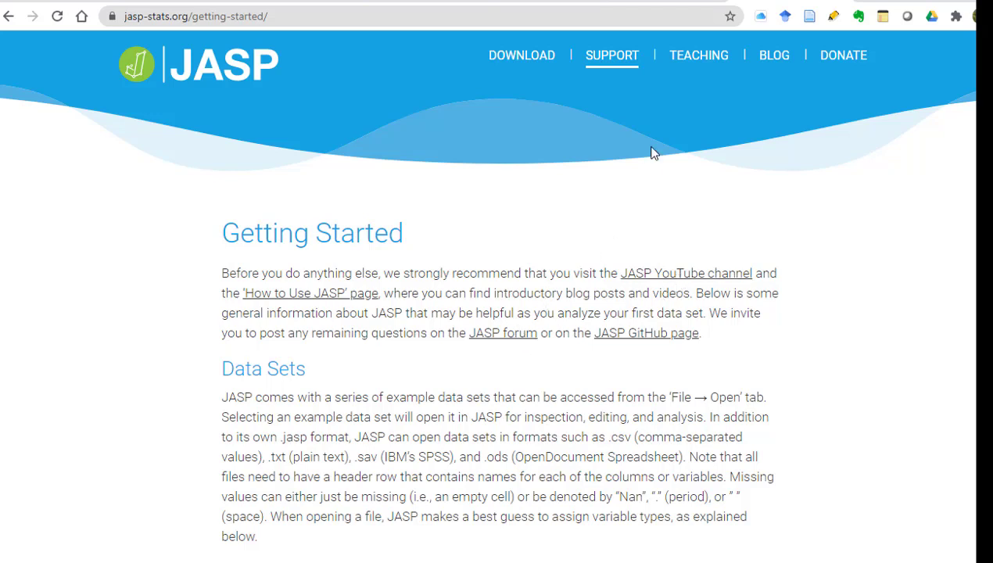
mouse_move(623, 59)
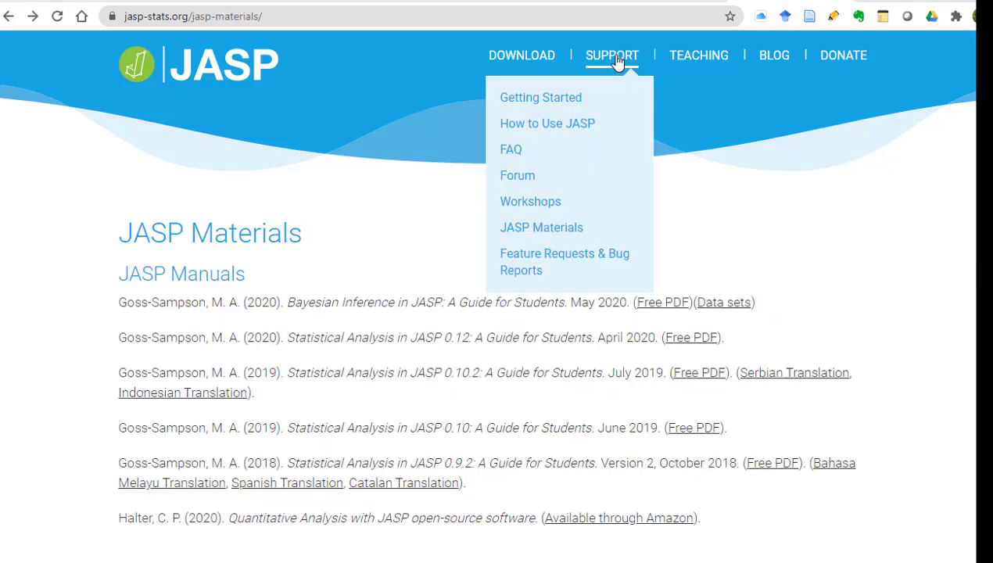
- Go to the Workshops page and review previous workshops from 2020 back to 2017
click(538, 203)
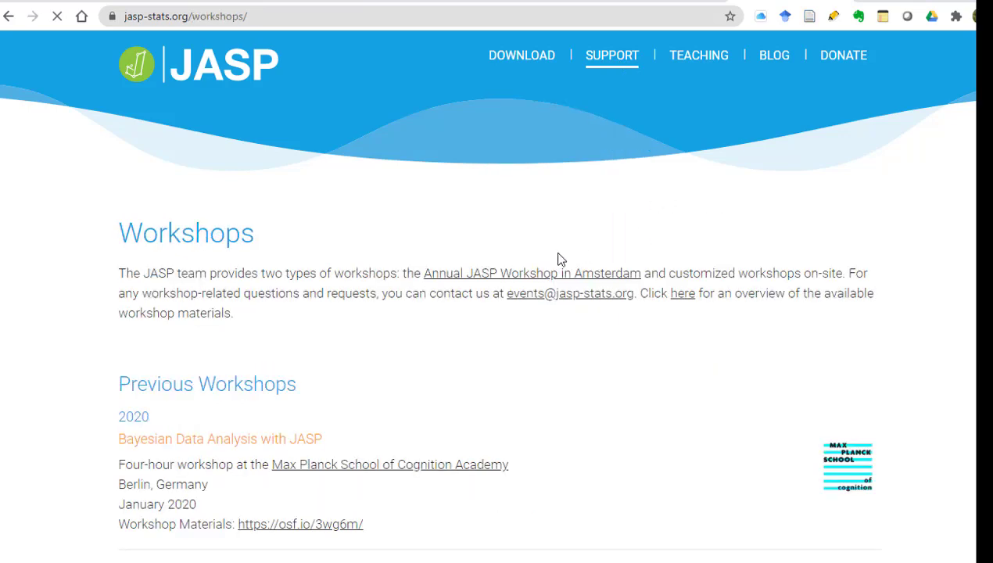
scroll(439, 280, down, 1)
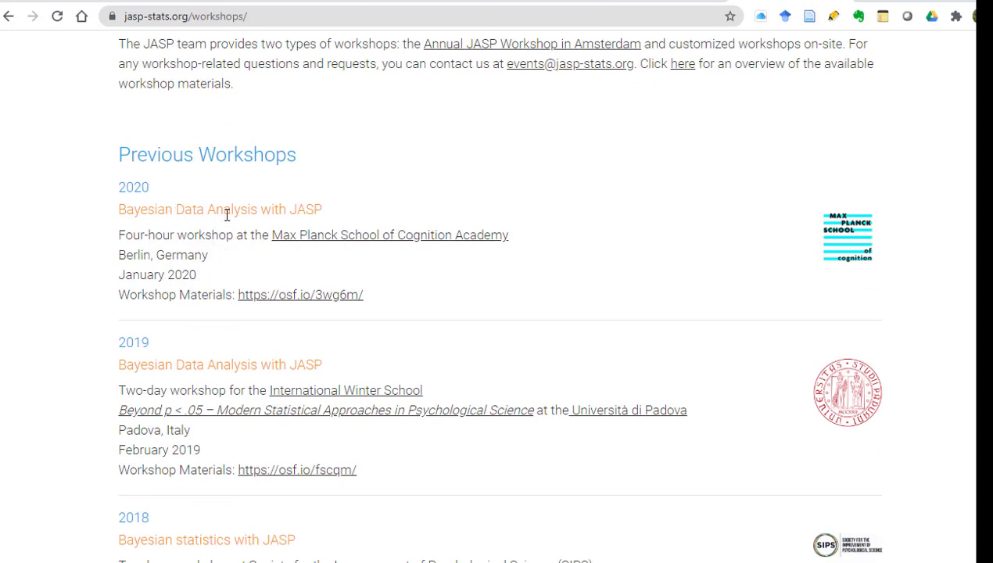
scroll(228, 215, down, 1)
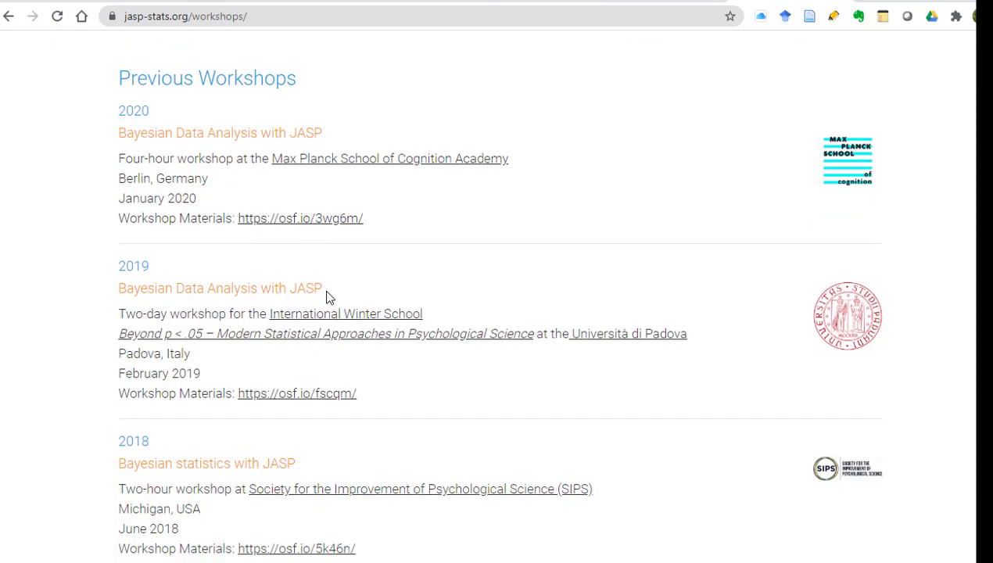
scroll(328, 295, down, 2)
scroll(331, 291, up, 3)
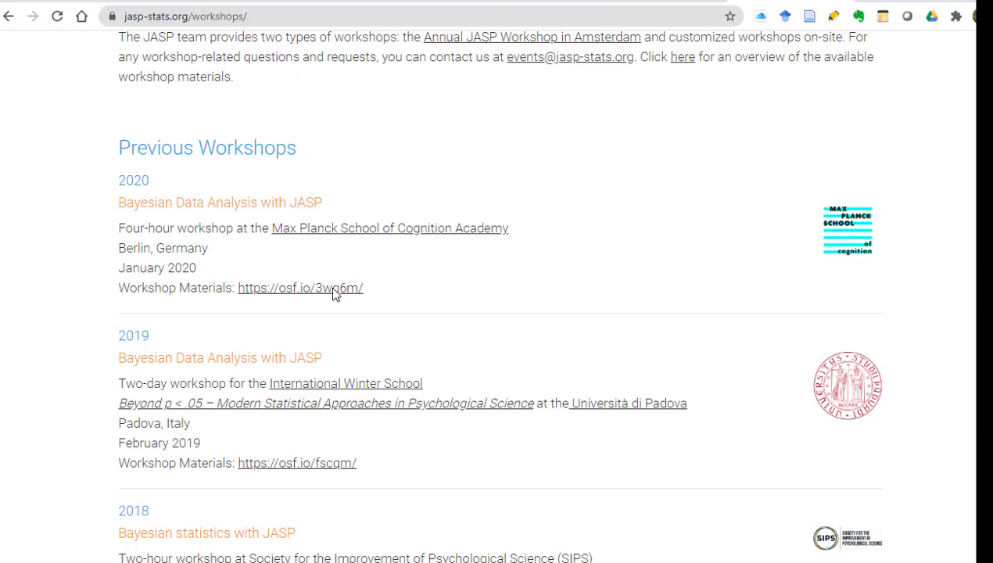
scroll(484, 191, up, 3)
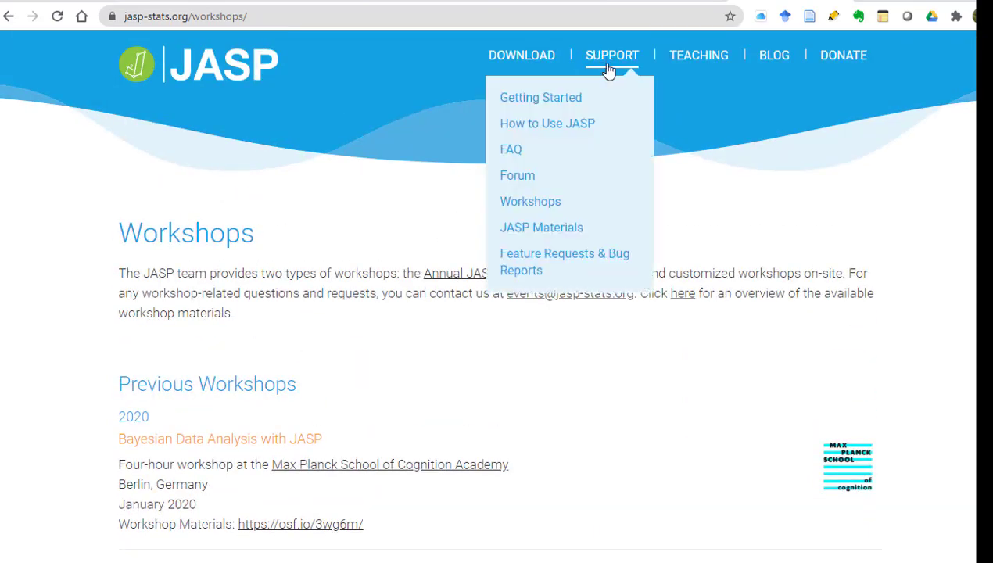
scroll(308, 289, down, 5)
scroll(308, 292, down, 6)
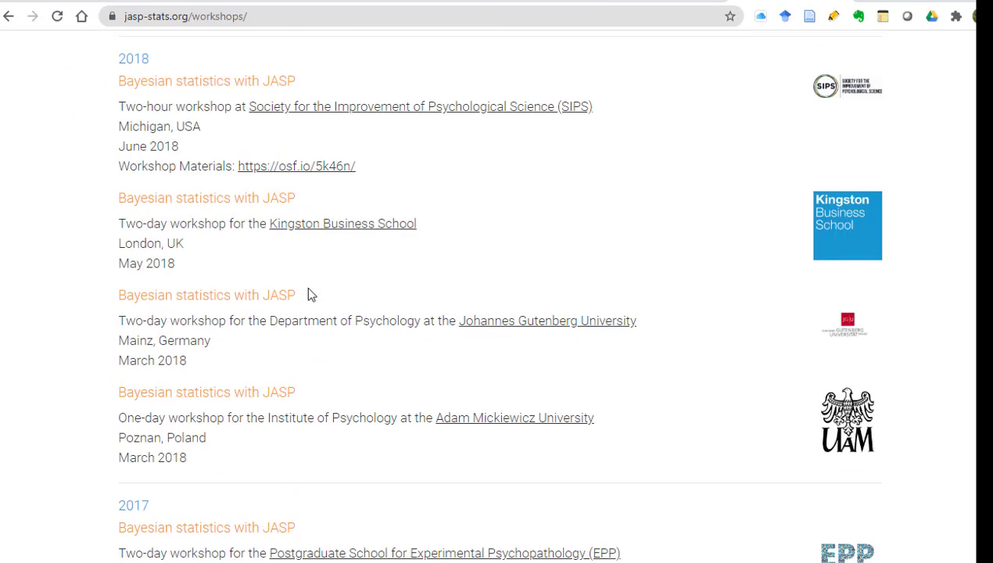
scroll(638, 182, up, 10)
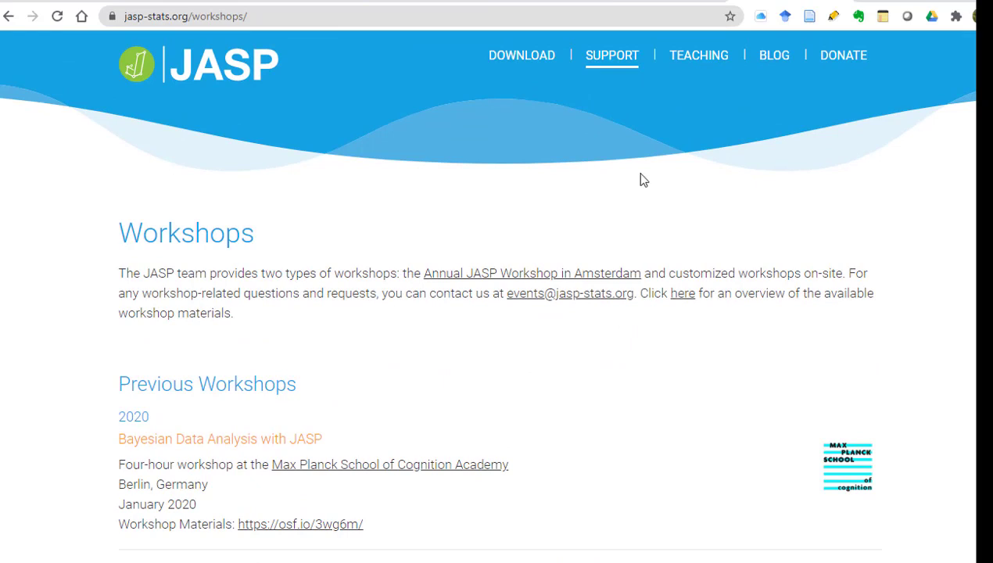
mouse_move(615, 73)
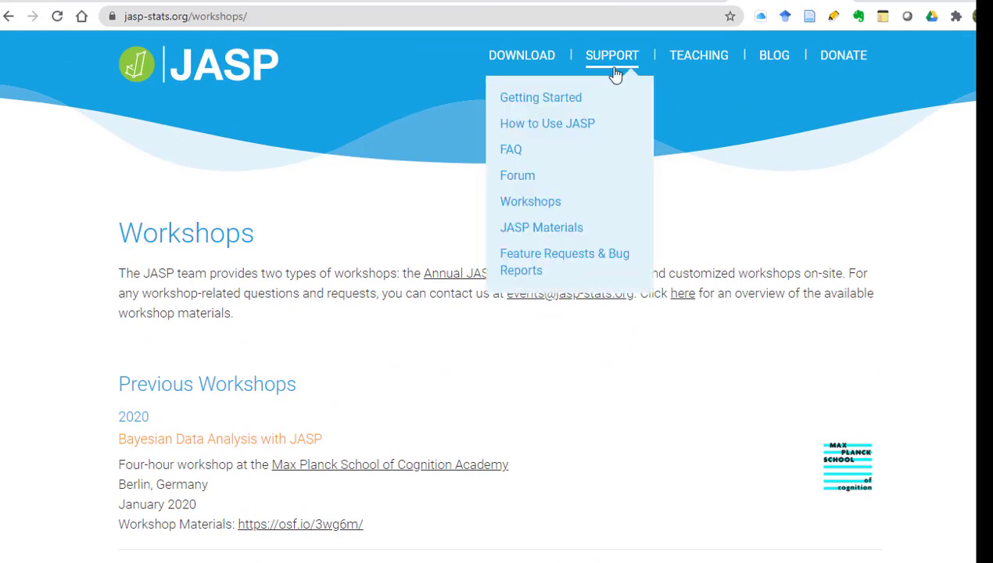
- Review JASP Materials' manuals, books, videos and workshop sections, then return to the page top
click(555, 228)
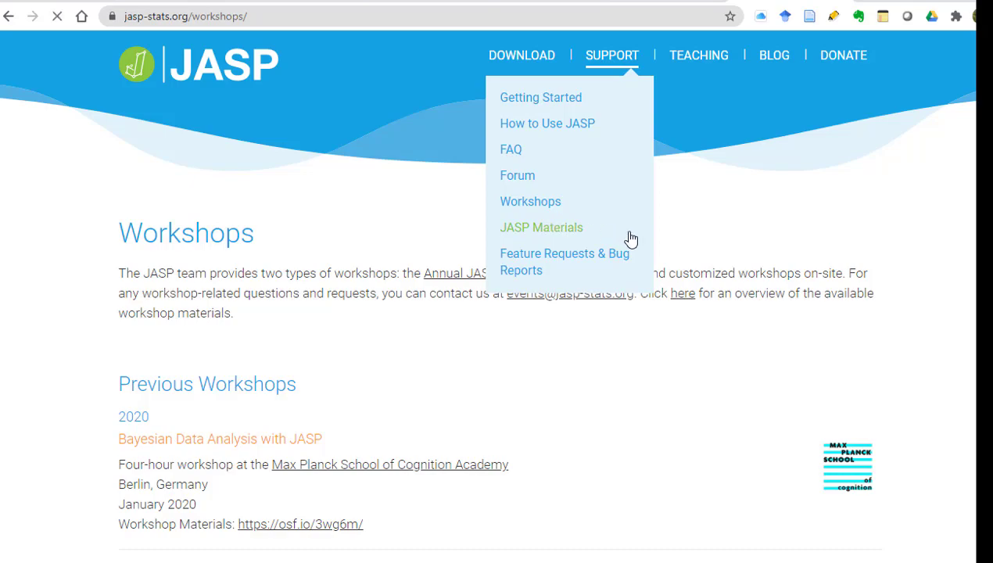
scroll(712, 249, down, 5)
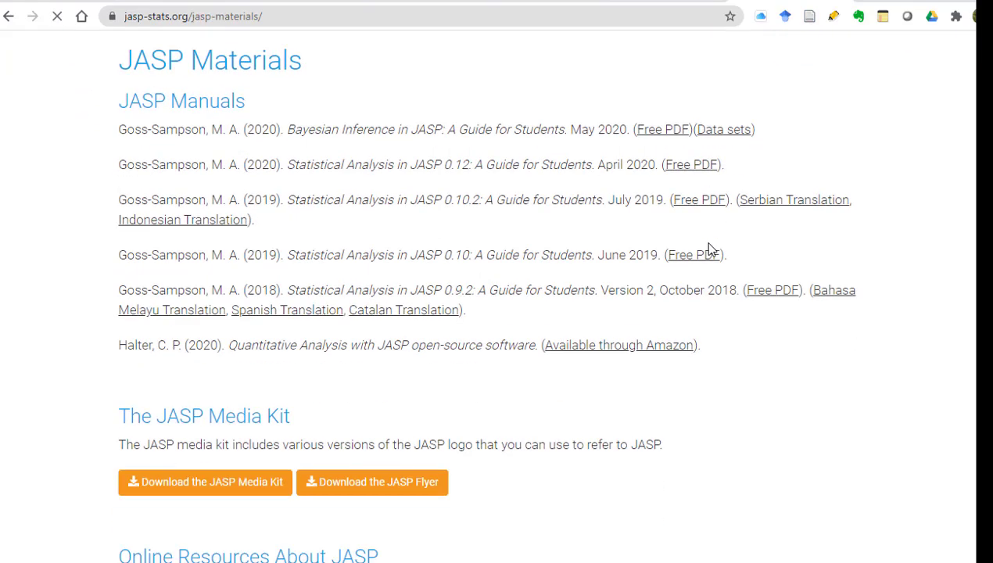
scroll(709, 248, down, 7)
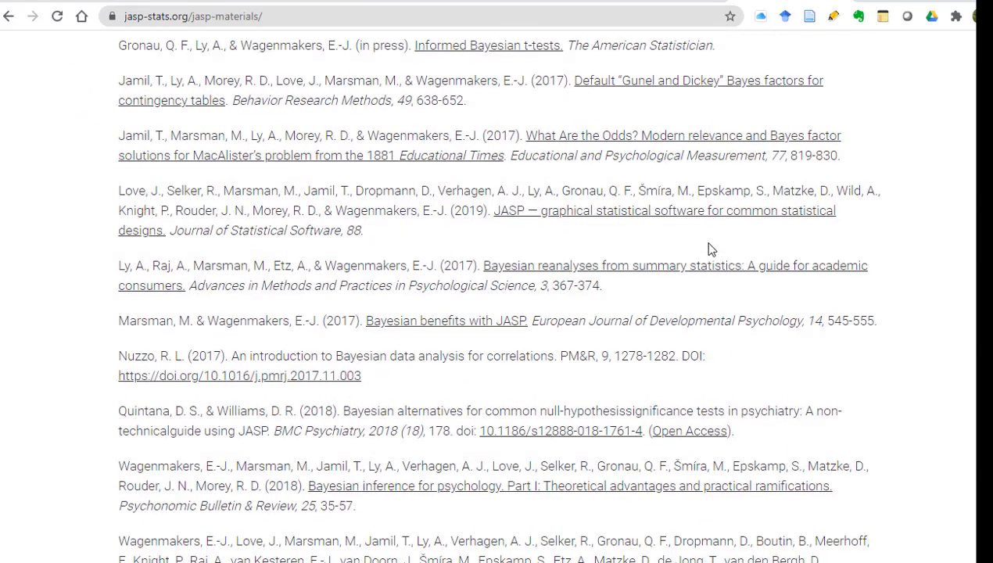
scroll(689, 235, up, 2)
scroll(691, 242, down, 4)
scroll(691, 242, down, 5)
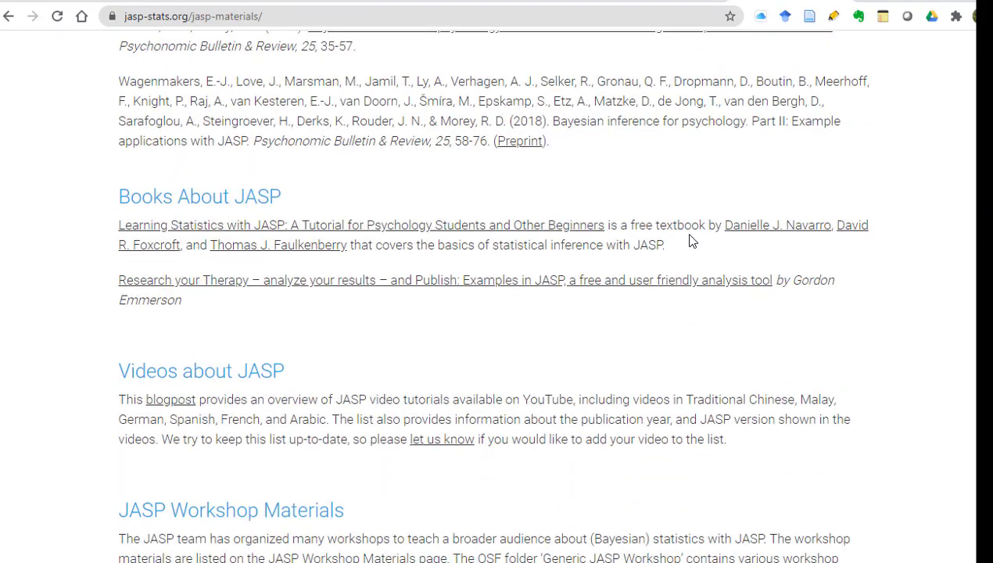
scroll(690, 241, down, 2)
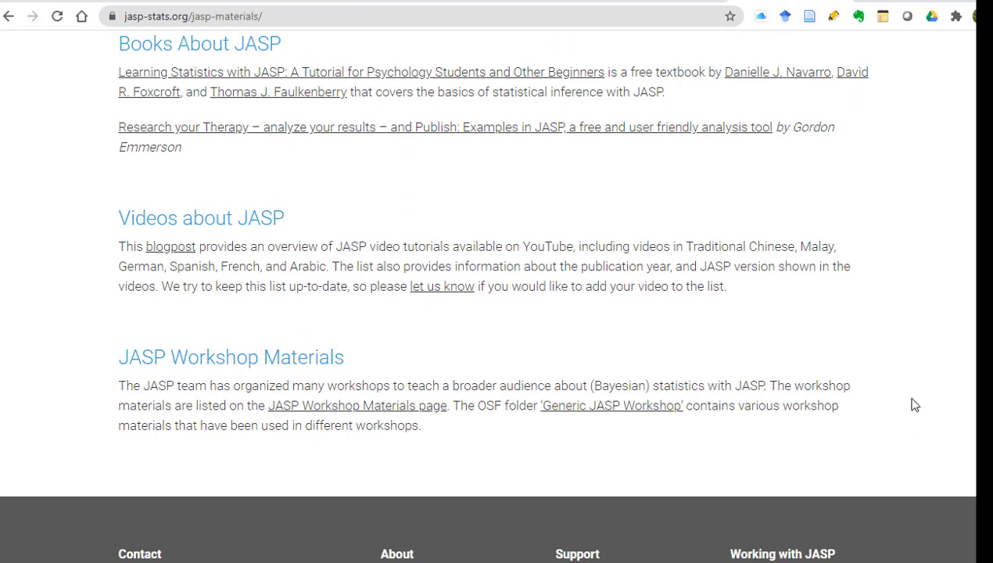
key(Home)
mouse_move(612, 54)
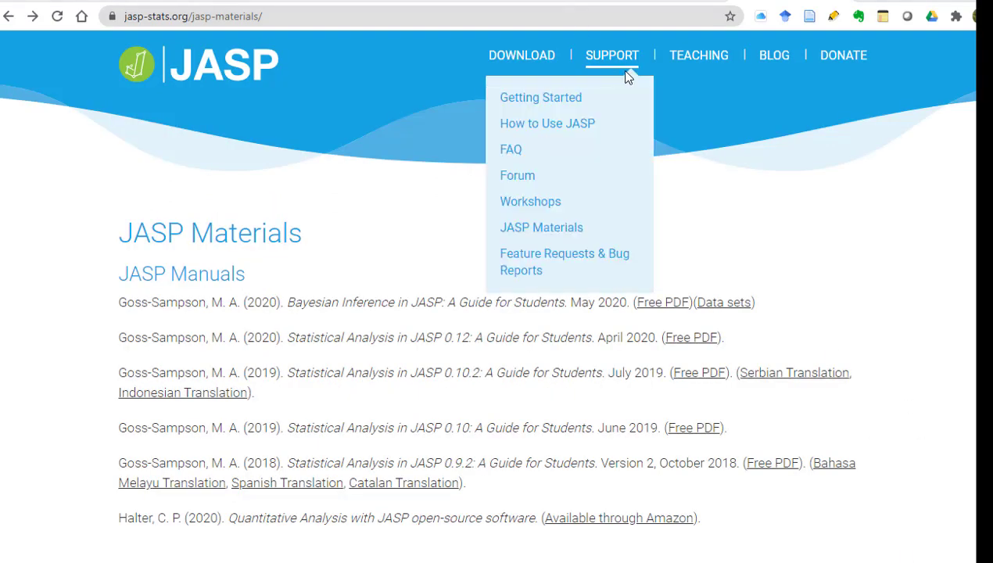
- Go to How to Use JASP and review the Frequentist, Bayesian and Modules tutorial tables
click(575, 130)
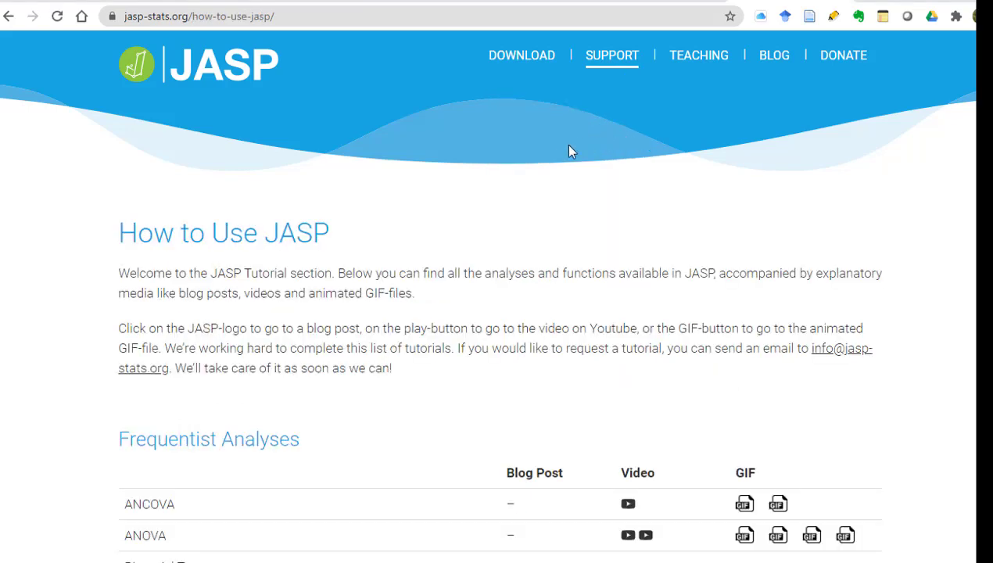
scroll(411, 205, down, 1)
scroll(399, 289, down, 2)
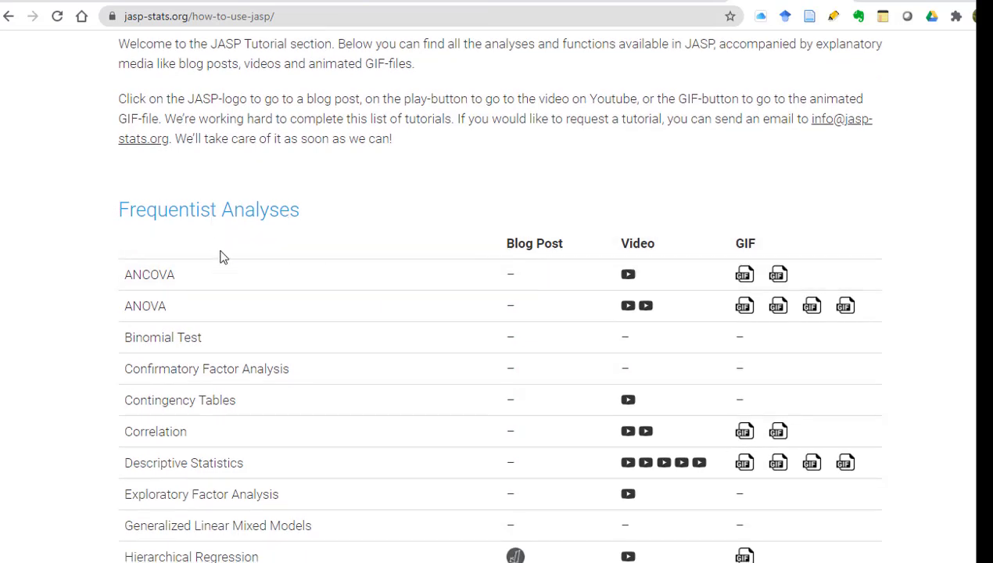
scroll(155, 180, down, 1)
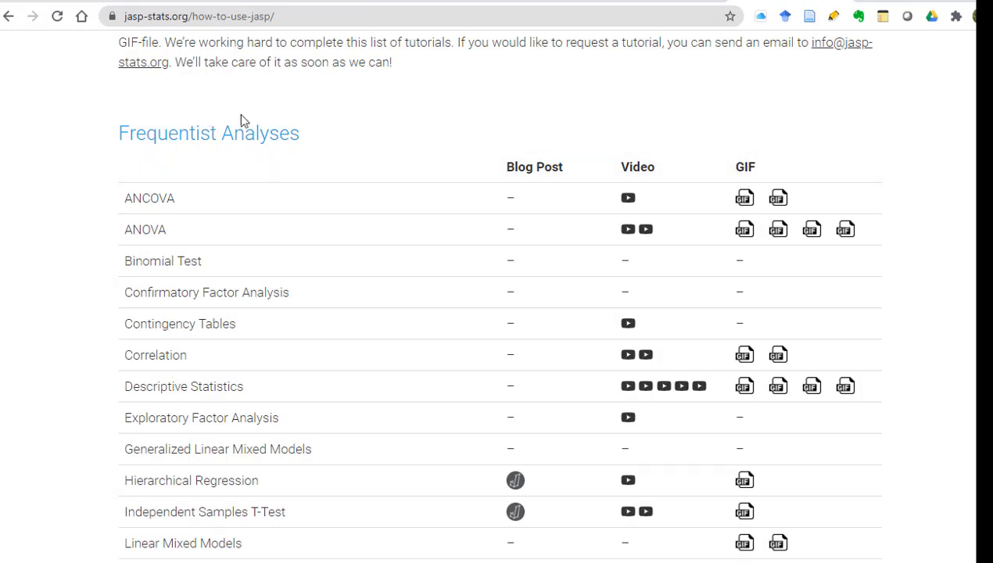
scroll(423, 175, down, 1)
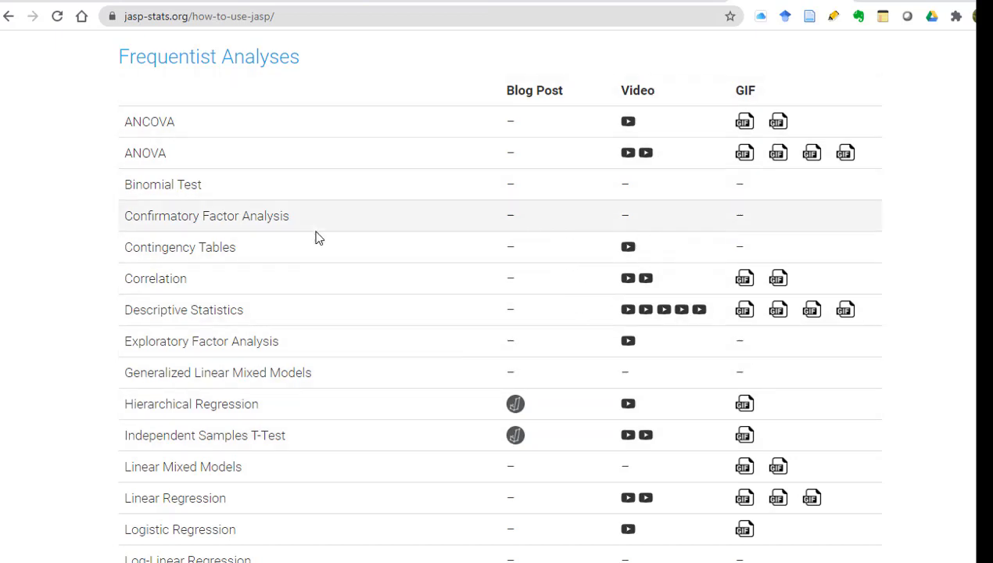
scroll(352, 246, down, 1)
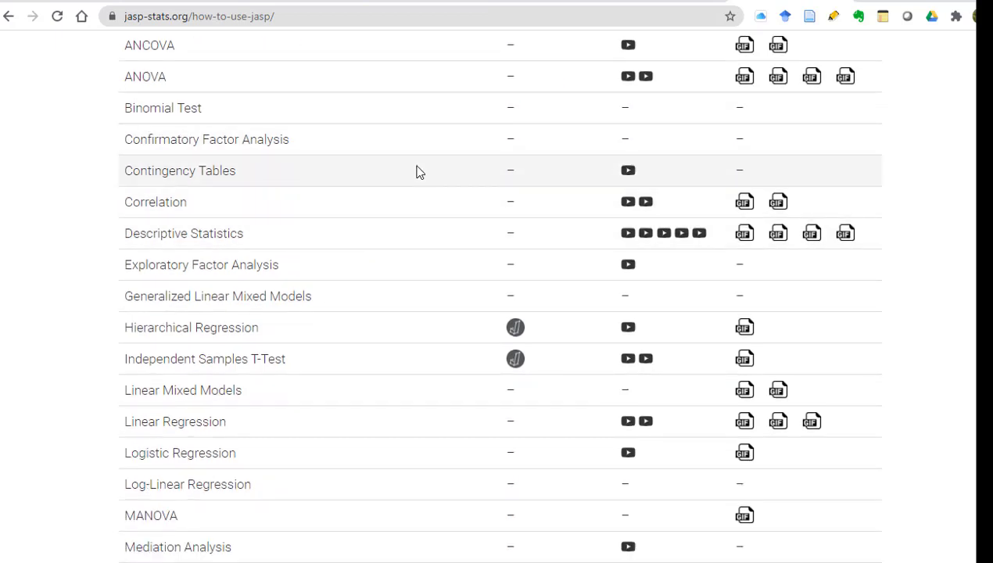
scroll(416, 172, down, 6)
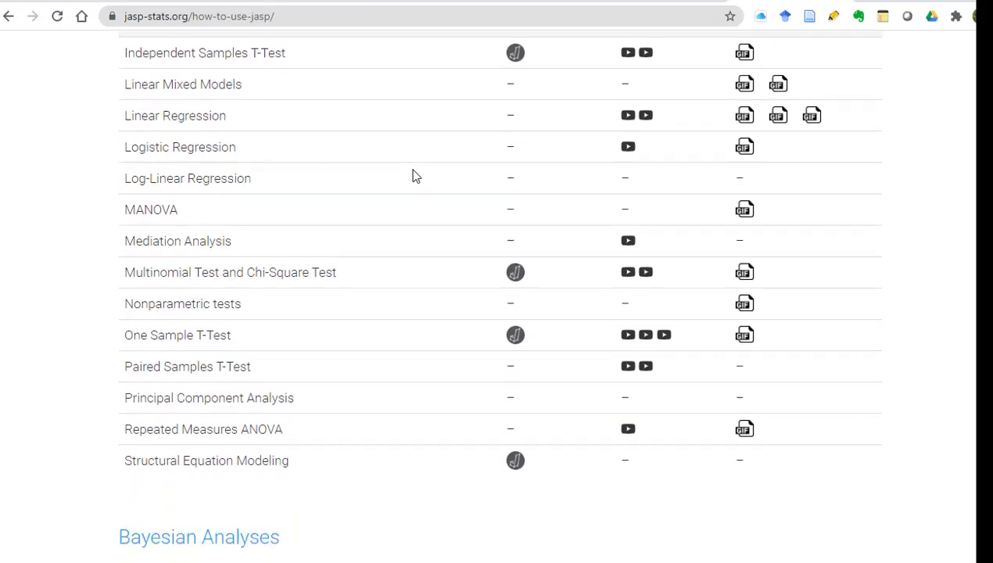
scroll(412, 175, down, 4)
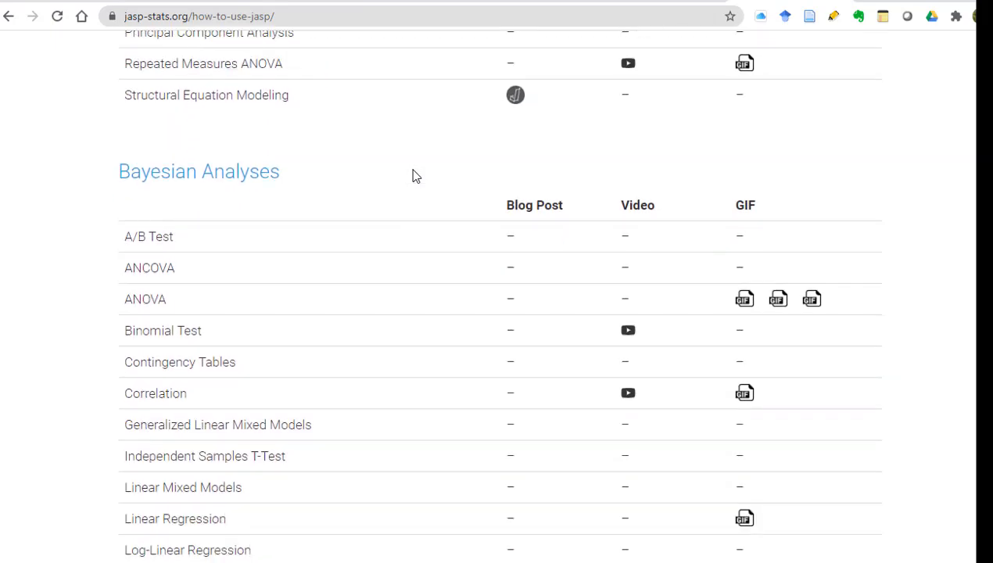
scroll(301, 162, down, 1)
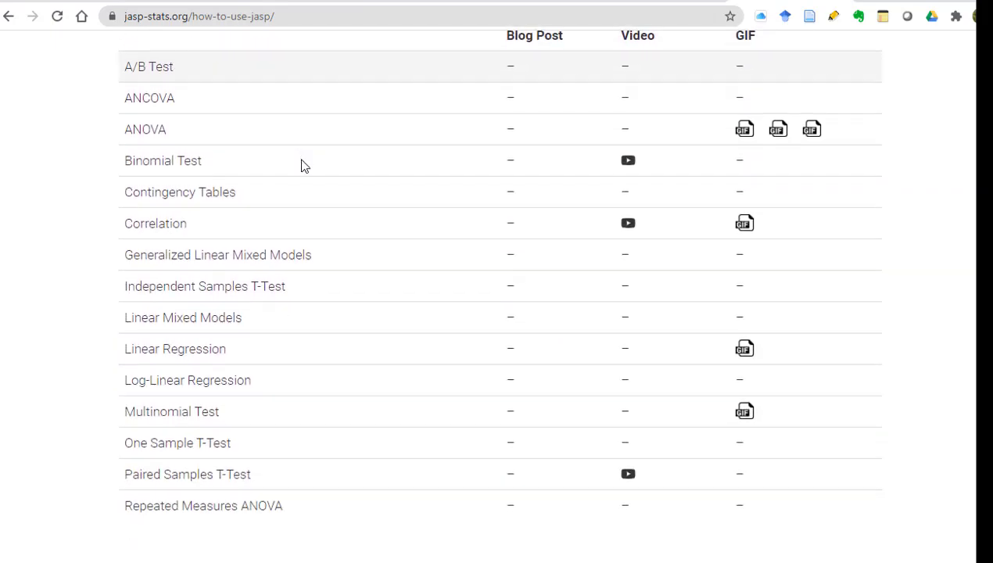
scroll(399, 284, down, 2)
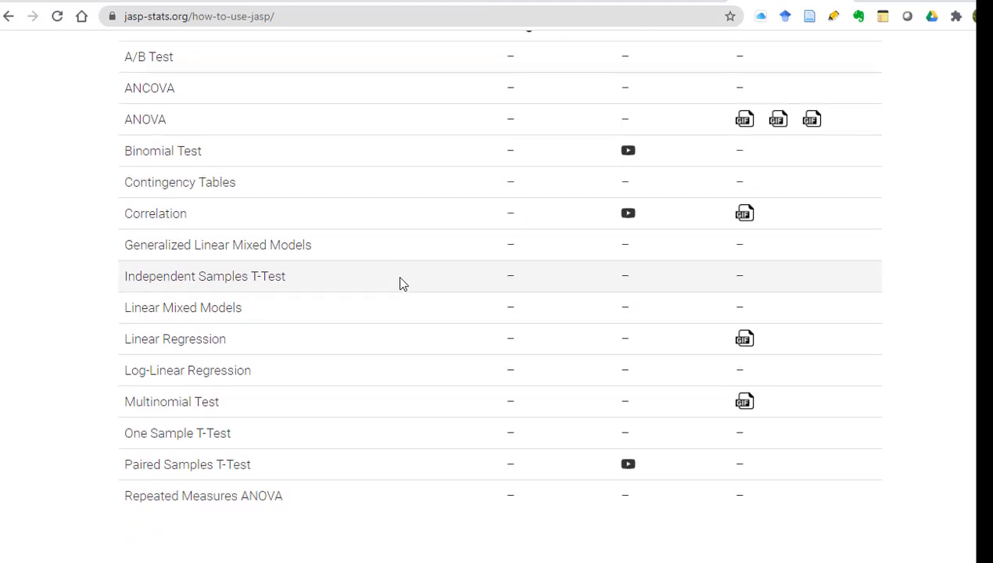
scroll(400, 283, down, 4)
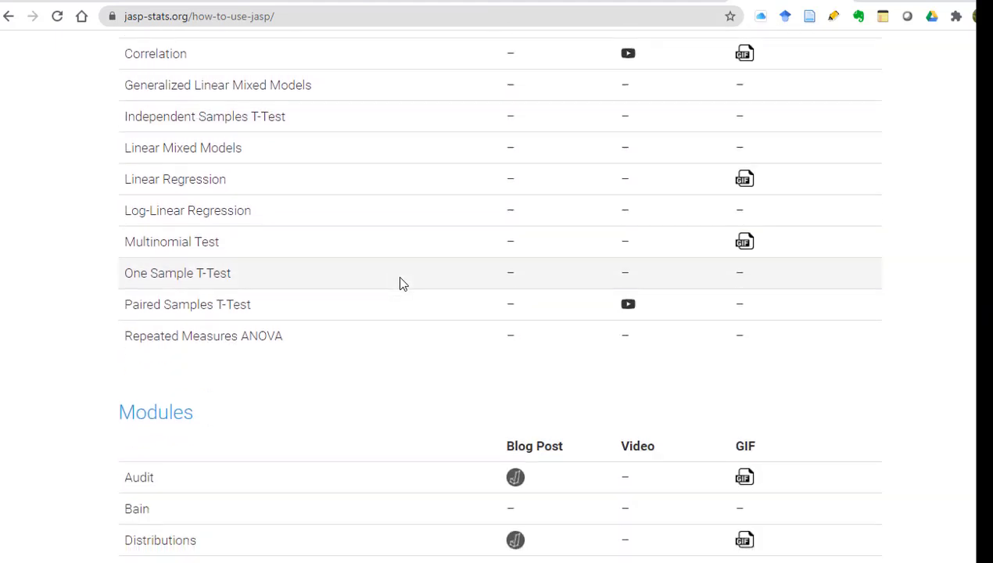
scroll(201, 172, down, 1)
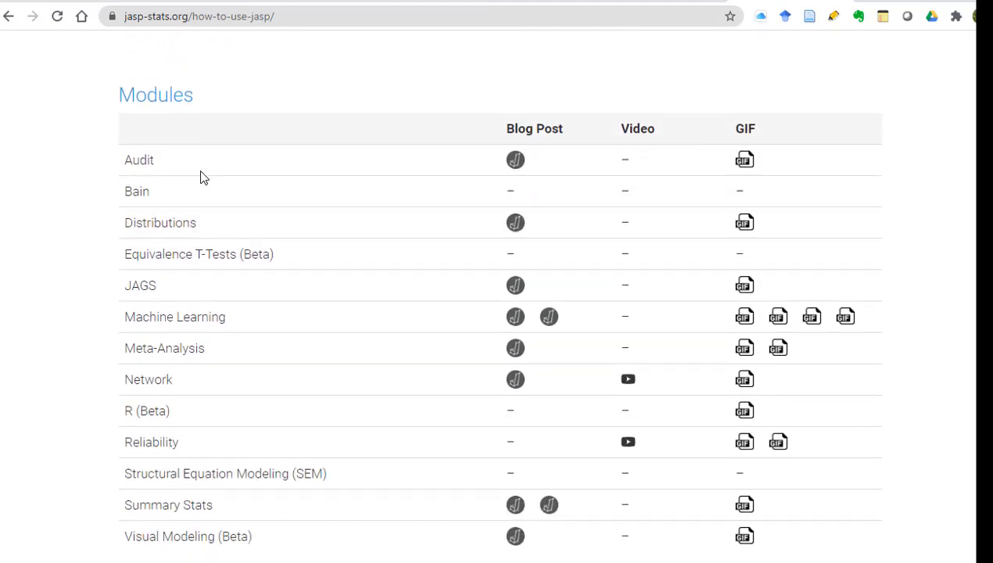